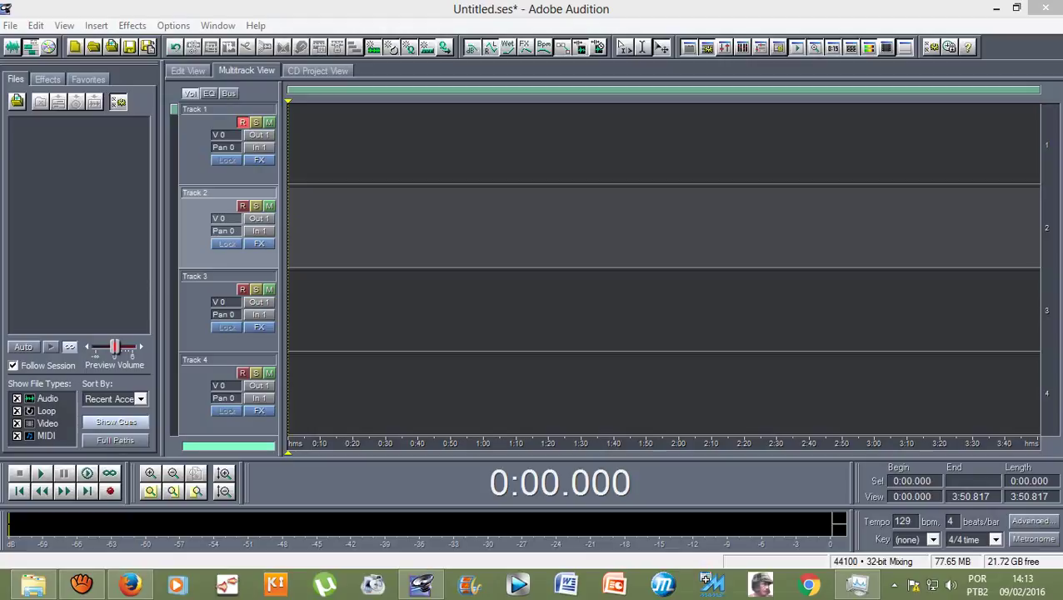
Record a take of about 7 seconds onto Track 1 and play it back from the start
left_click(110, 492)
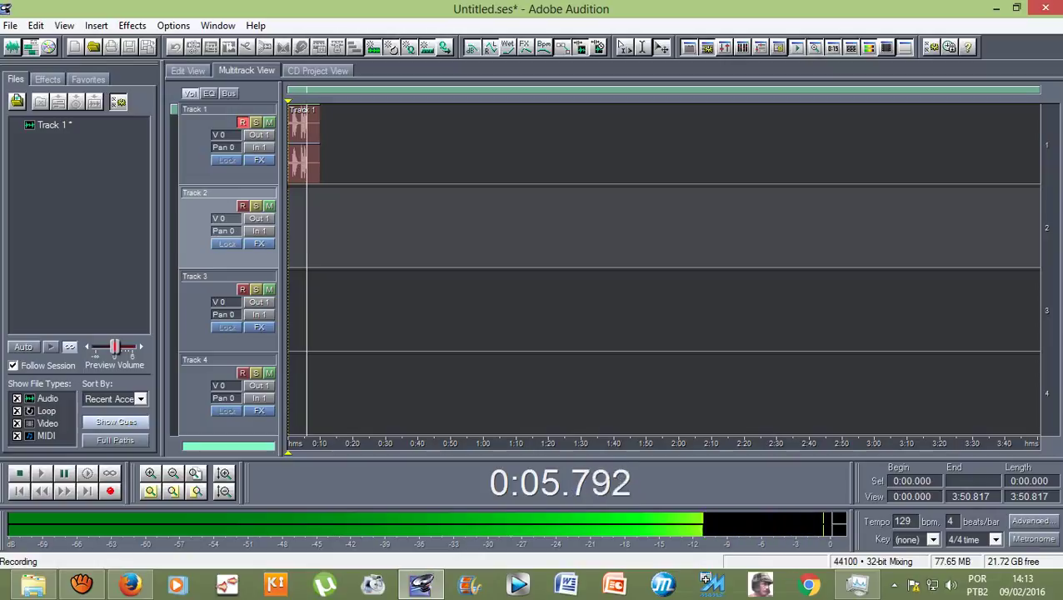
key("space")
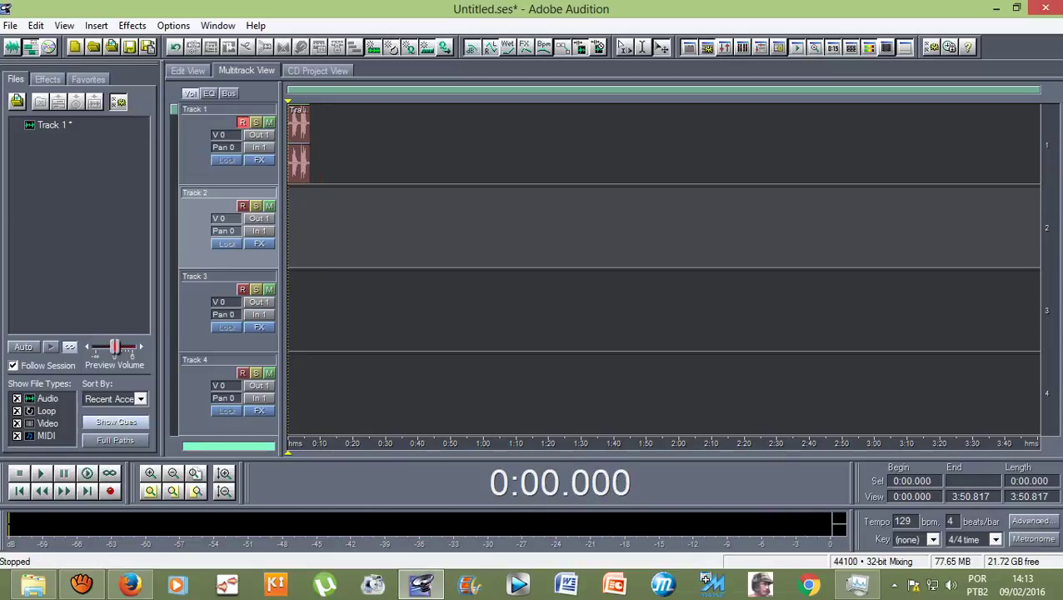
scroll(298, 138, "up", 4)
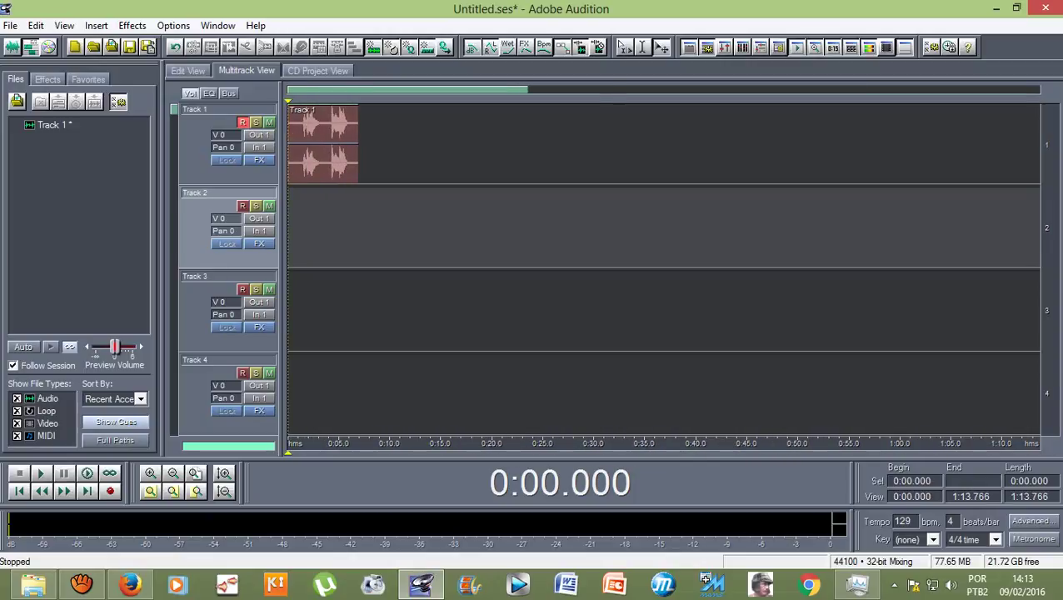
key("space")
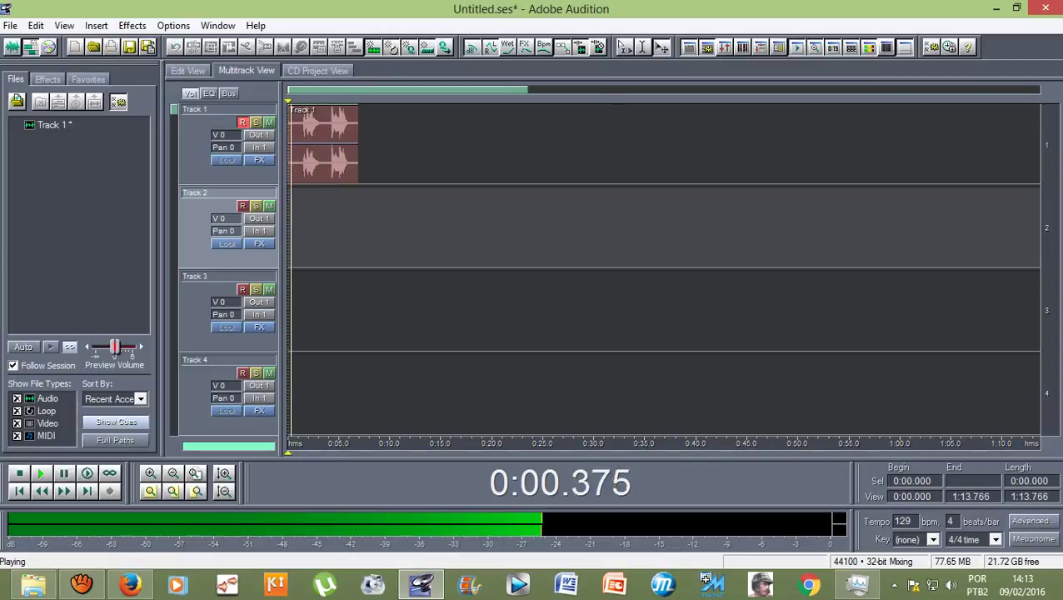
key("space")
key("space")
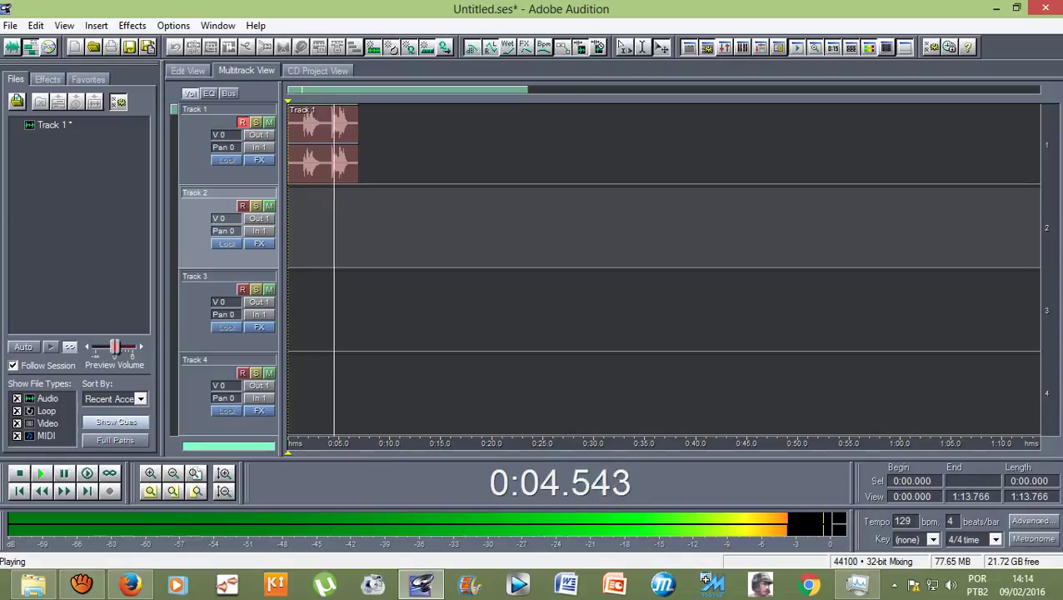
key("space")
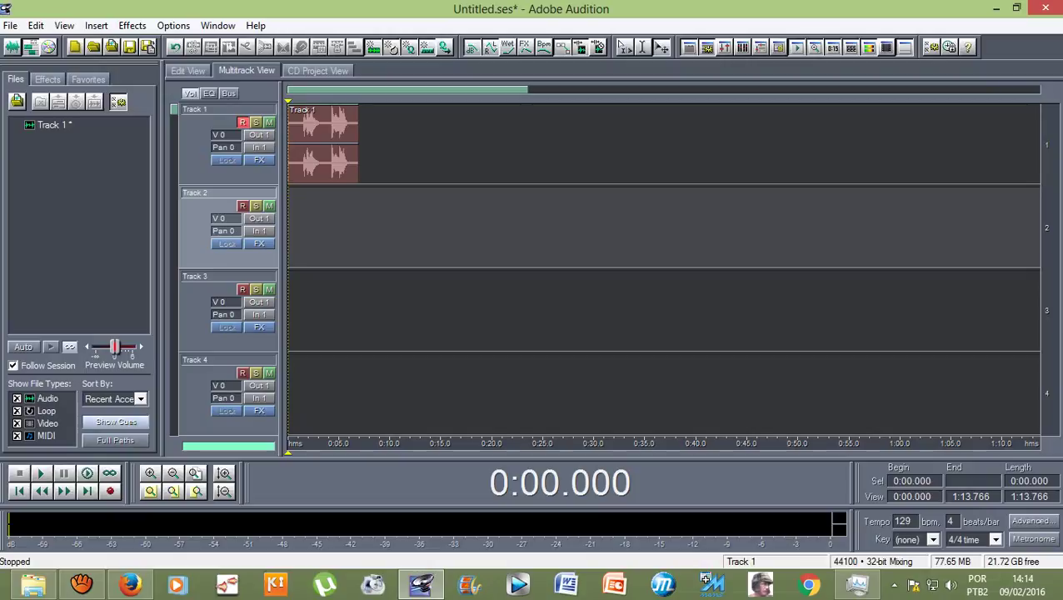
Open the Track 1 clip for waveform editing and copy its first phrase, about 0:01.537 to 0:03.106, to a new file
double_click(313, 144)
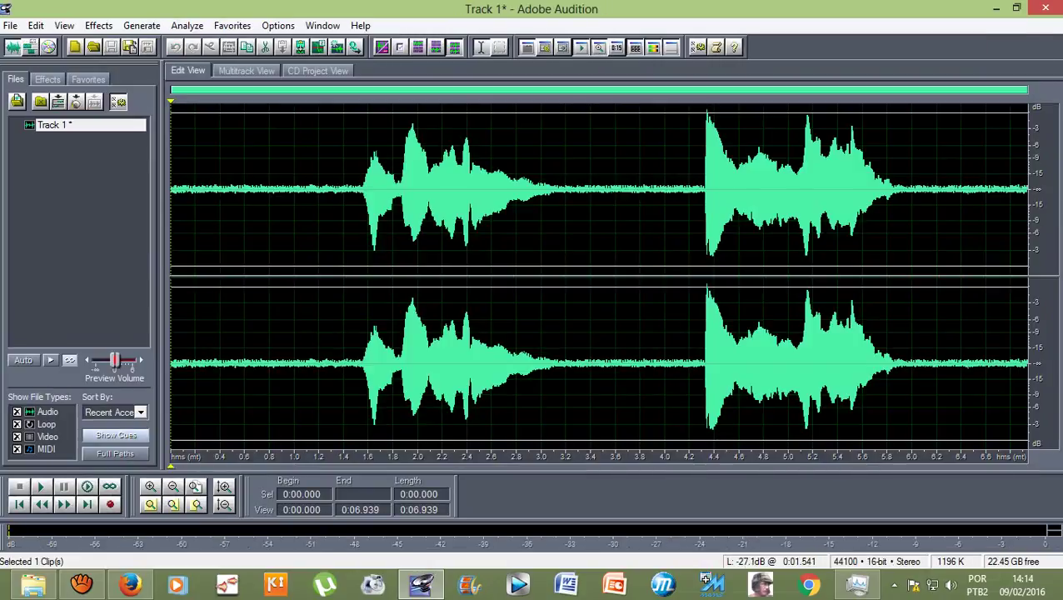
left_click_drag(361, 192, 553, 192)
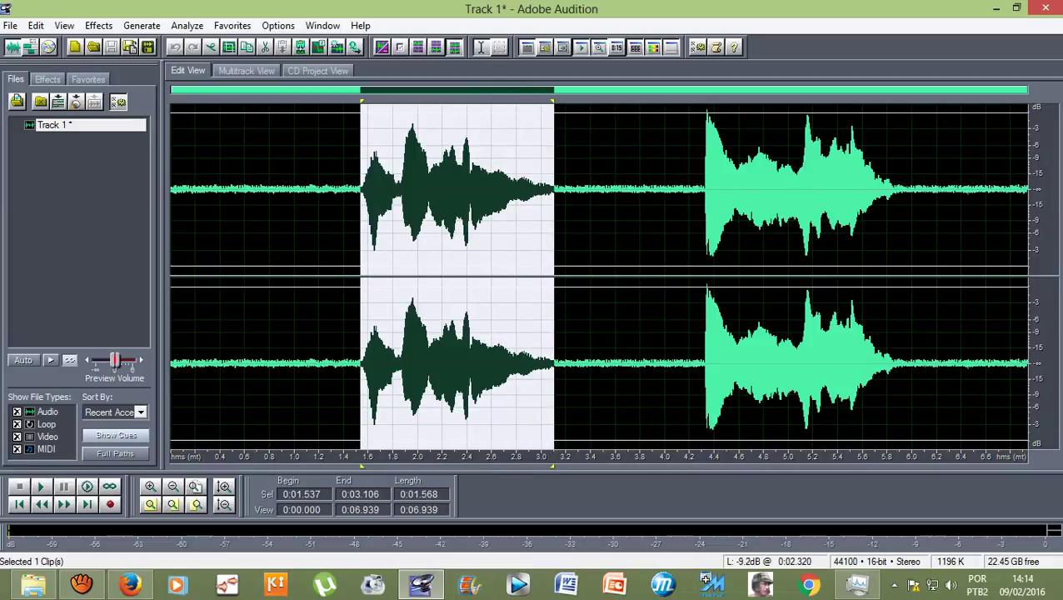
right_click(457, 188)
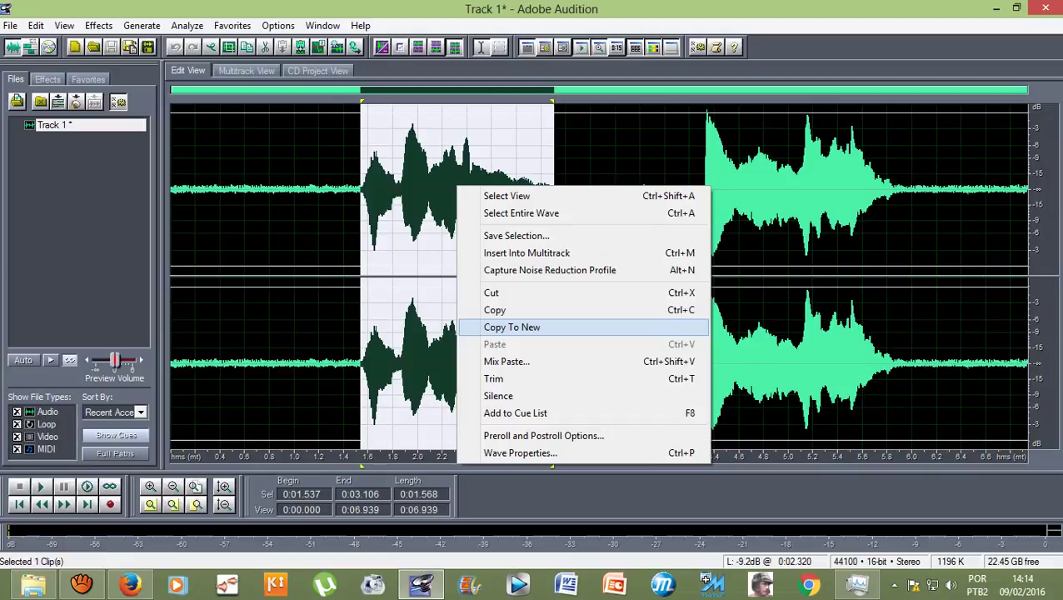
left_click(526, 328)
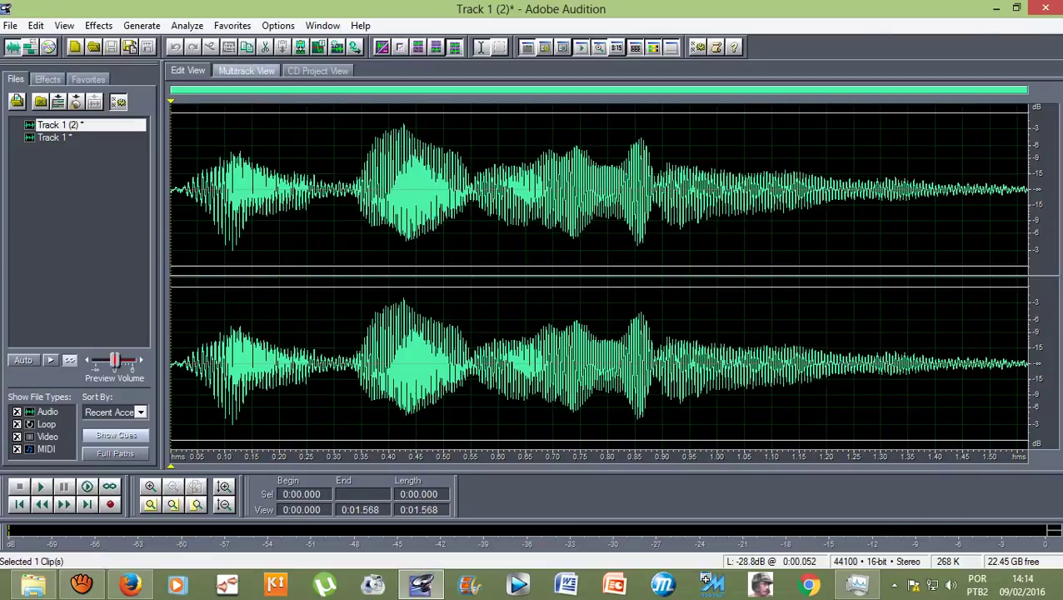
Place the copied phrase Track 1 (2) on Track 2 of the multitrack session, starting at about 2.6 seconds
left_click(247, 71)
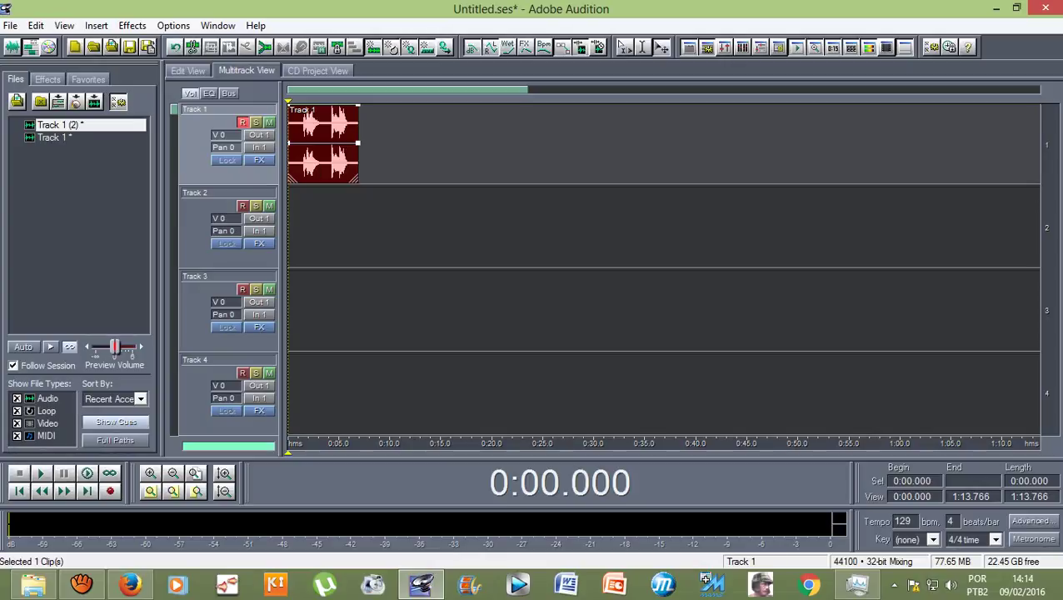
left_click(55, 137)
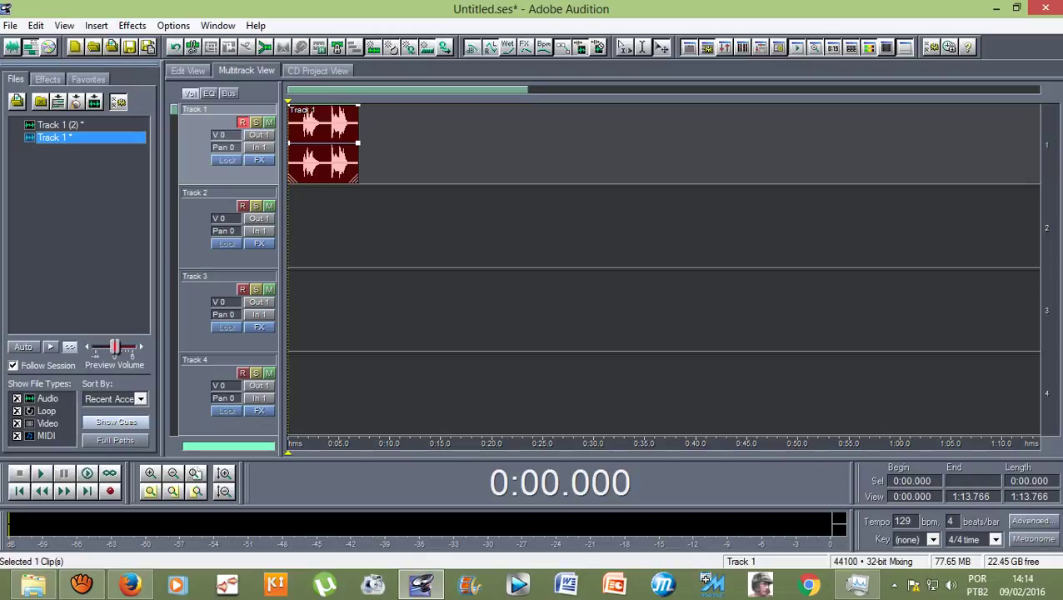
left_click(60, 125)
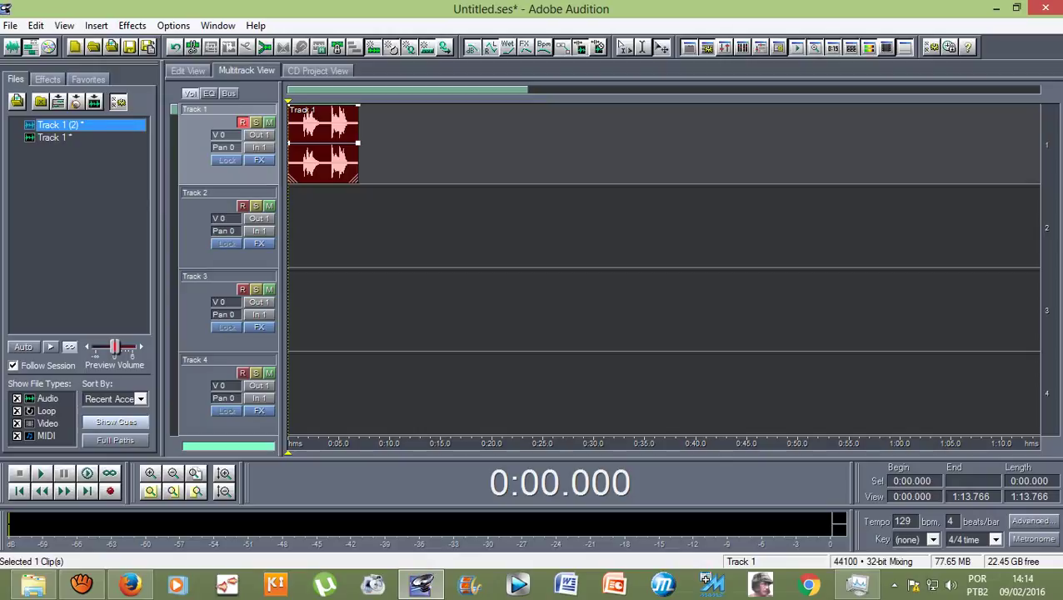
left_click_drag(58, 124, 321, 238)
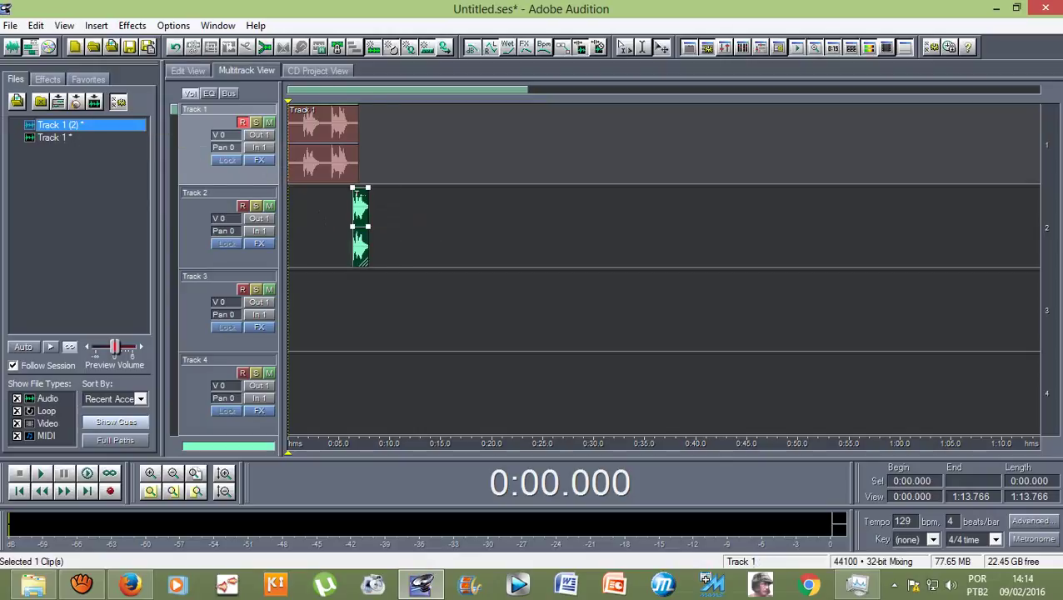
scroll(292, 158, "up", 6)
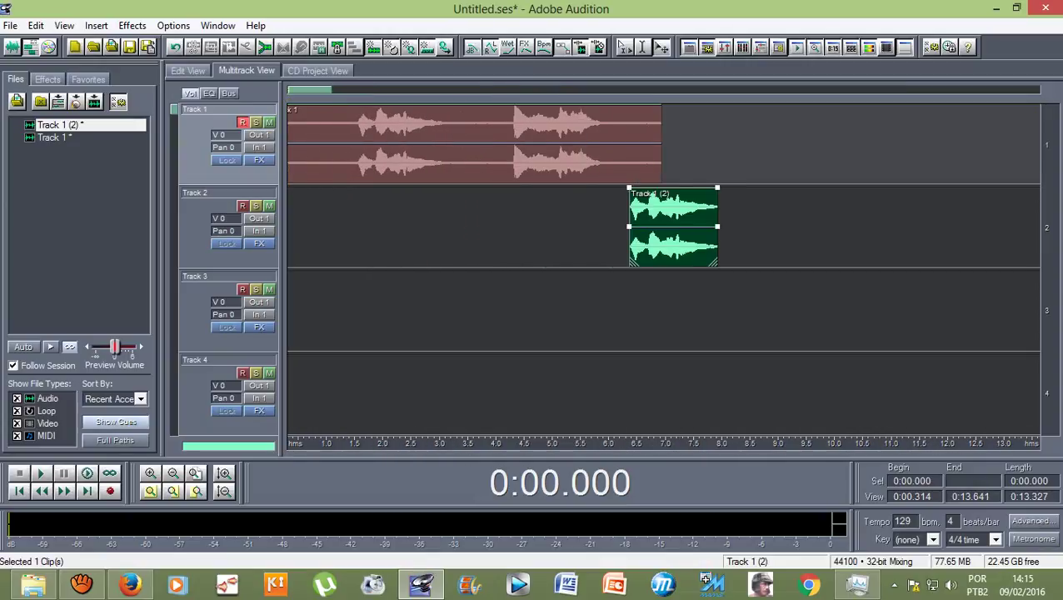
left_click_drag(667, 221, 451, 221)
scroll(404, 167, "down", 1)
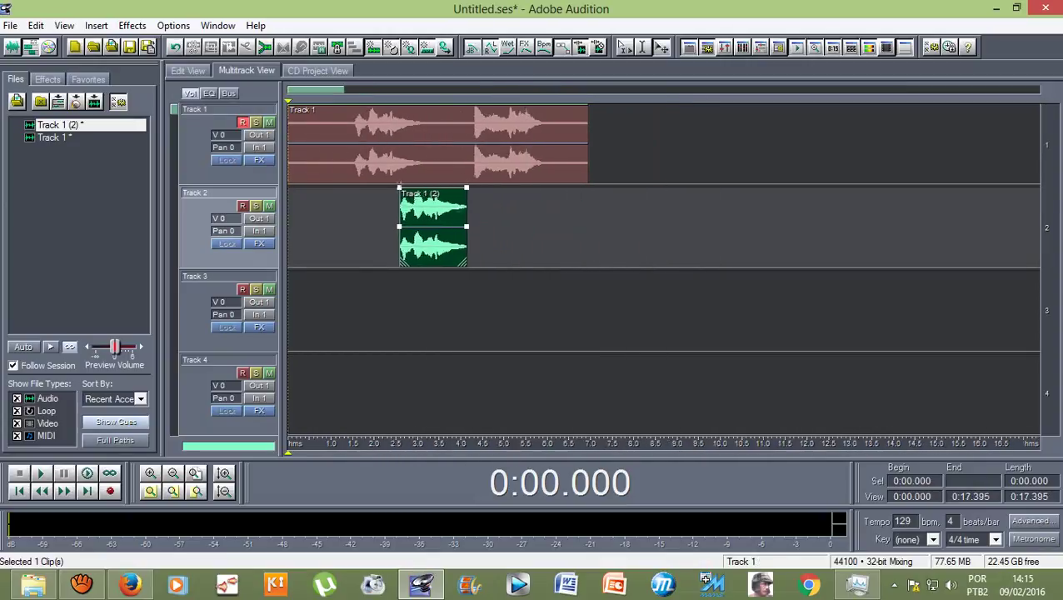
Shift the Track 2 clip slightly earlier to start at 0:02.500 and play the mix from 0:01.169
key("minus")
key("space")
key("space")
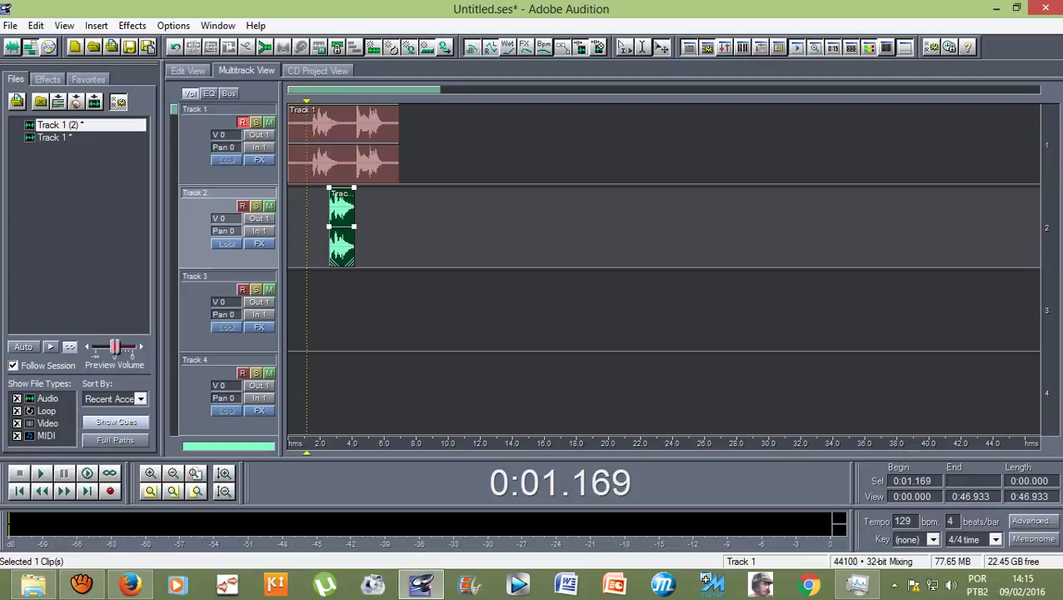
key("equal")
scroll(417, 163, "up", 2)
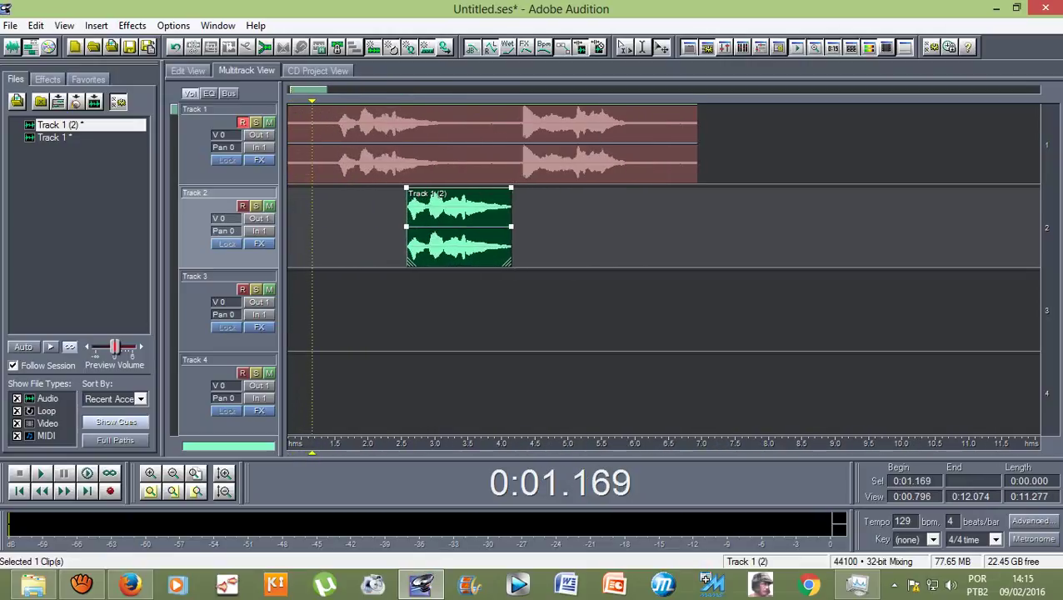
left_click_drag(454, 224, 449, 223)
key("space")
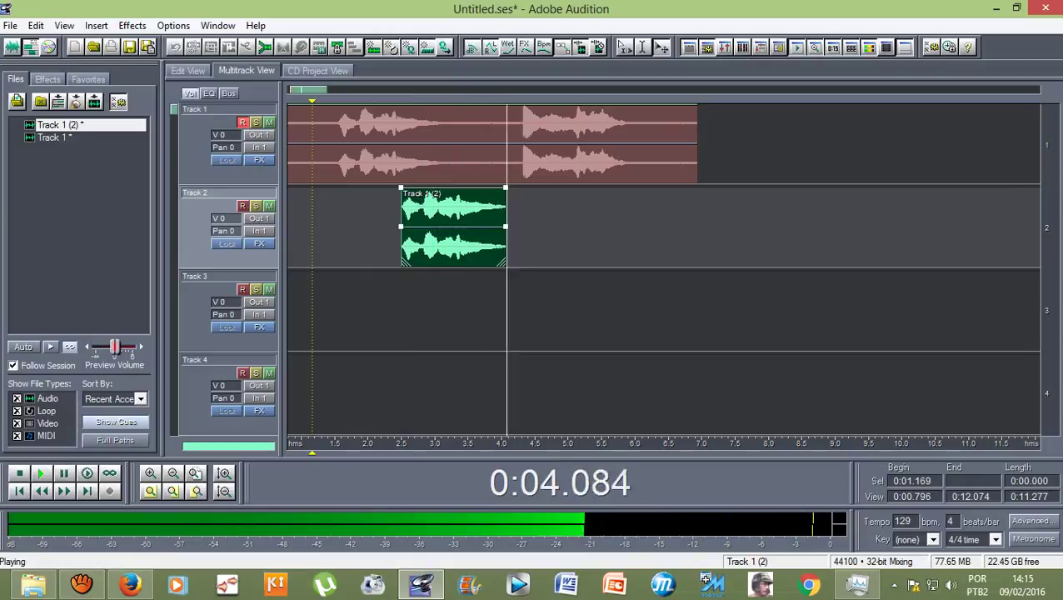
key("minus")
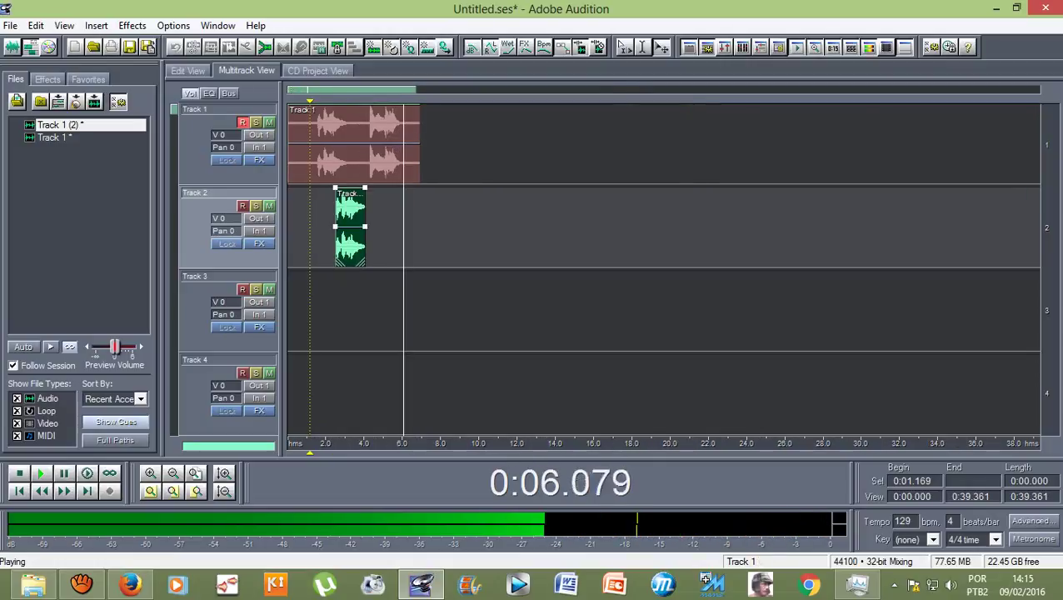
key("space")
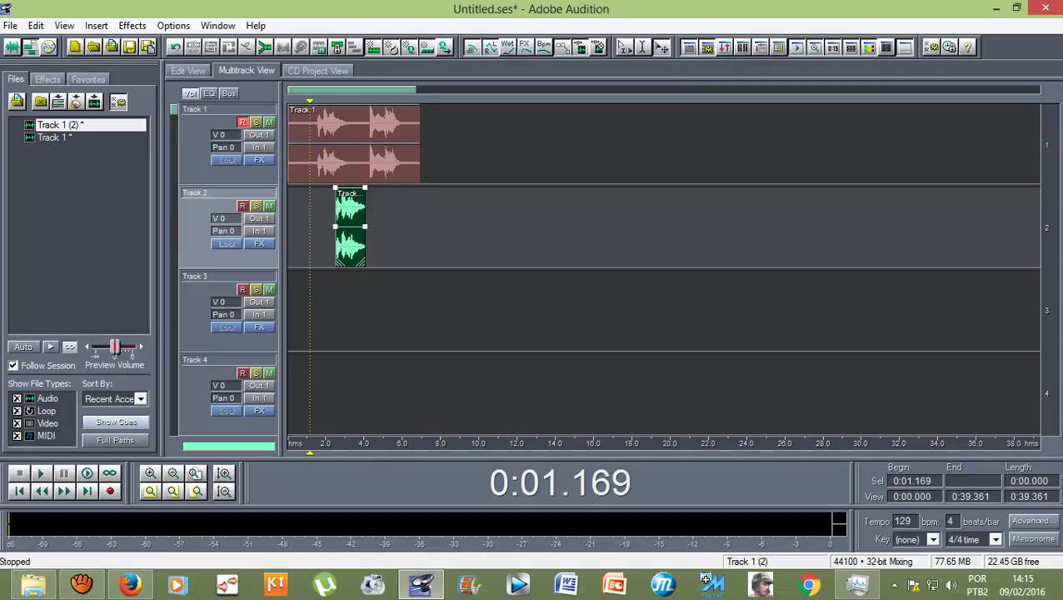
Open the Track 2 clip for waveform editing, then preview and apply Studio Reverb with the Vocal Reverb (large) preset
double_click(350, 208)
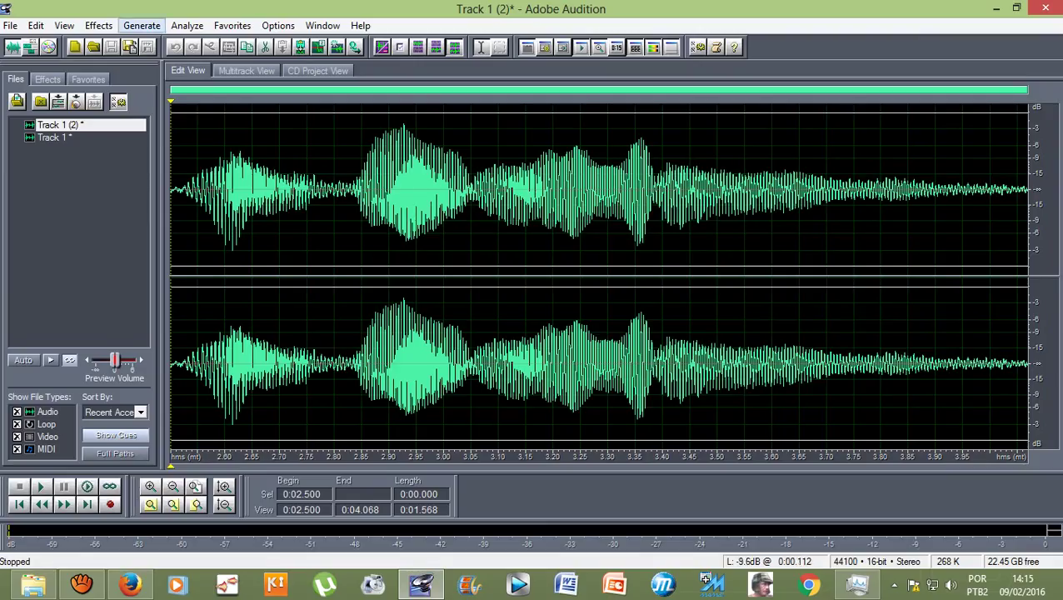
left_click(98, 25)
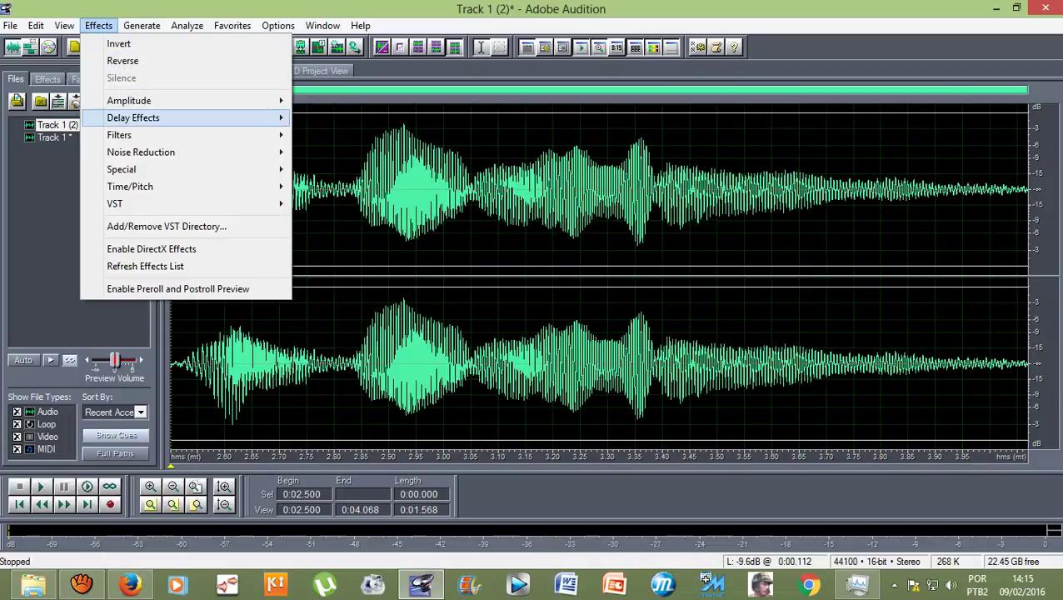
mouse_move(133, 117)
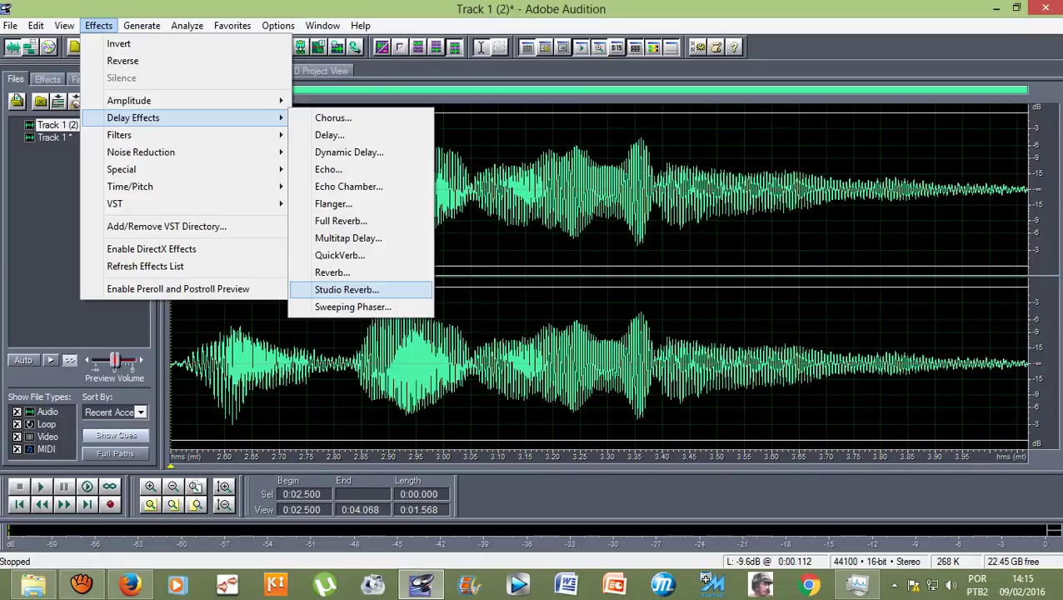
left_click(347, 290)
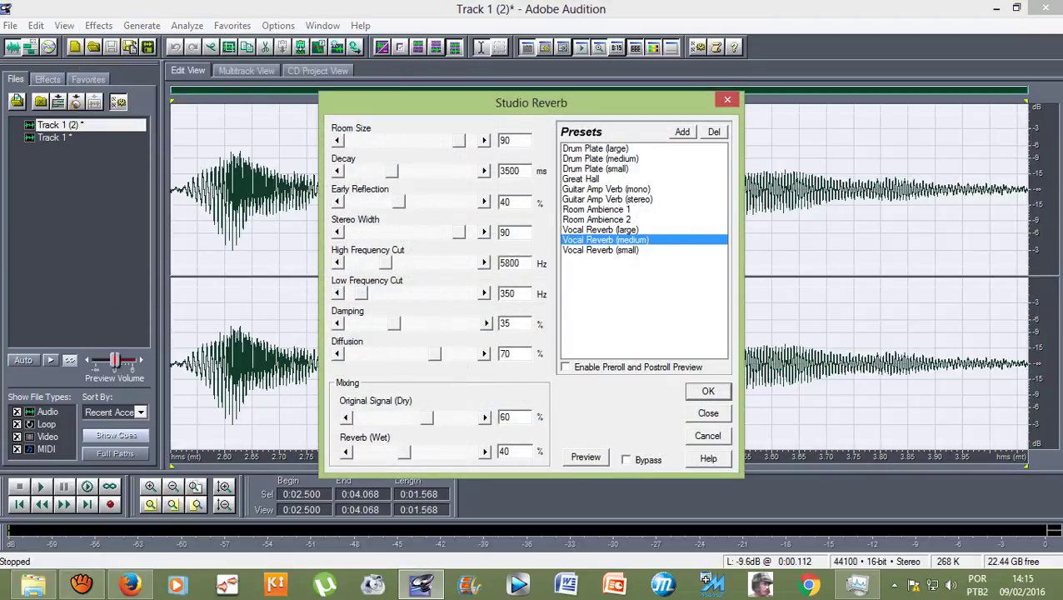
left_click(601, 230)
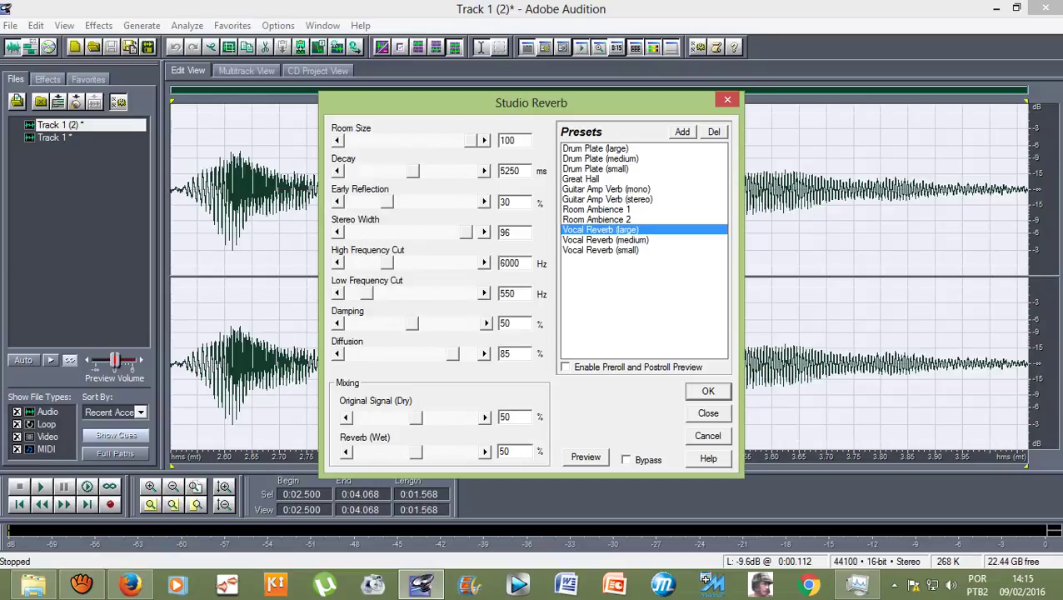
left_click(586, 457)
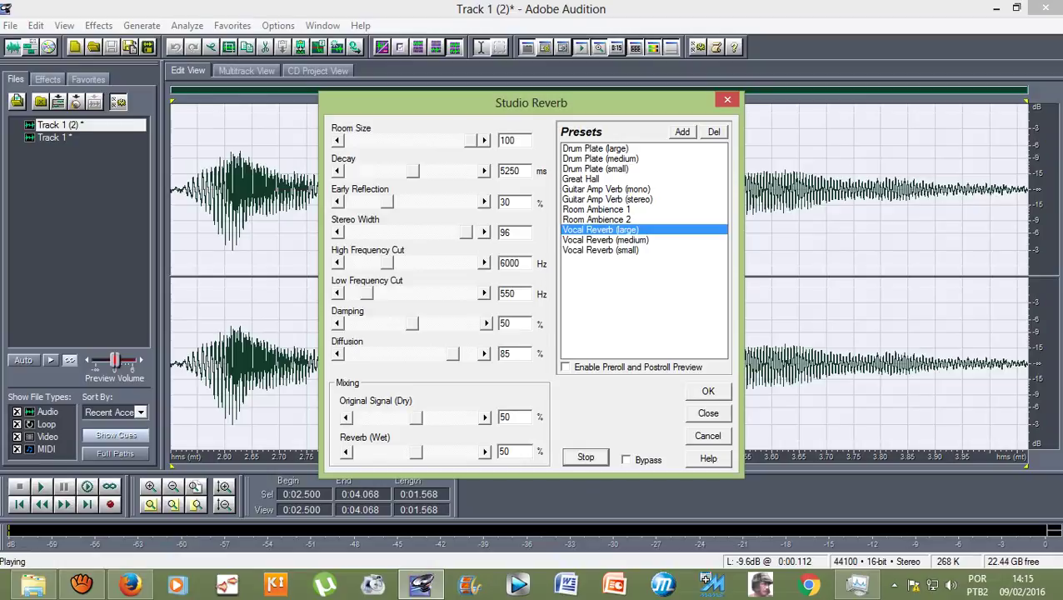
key("Return")
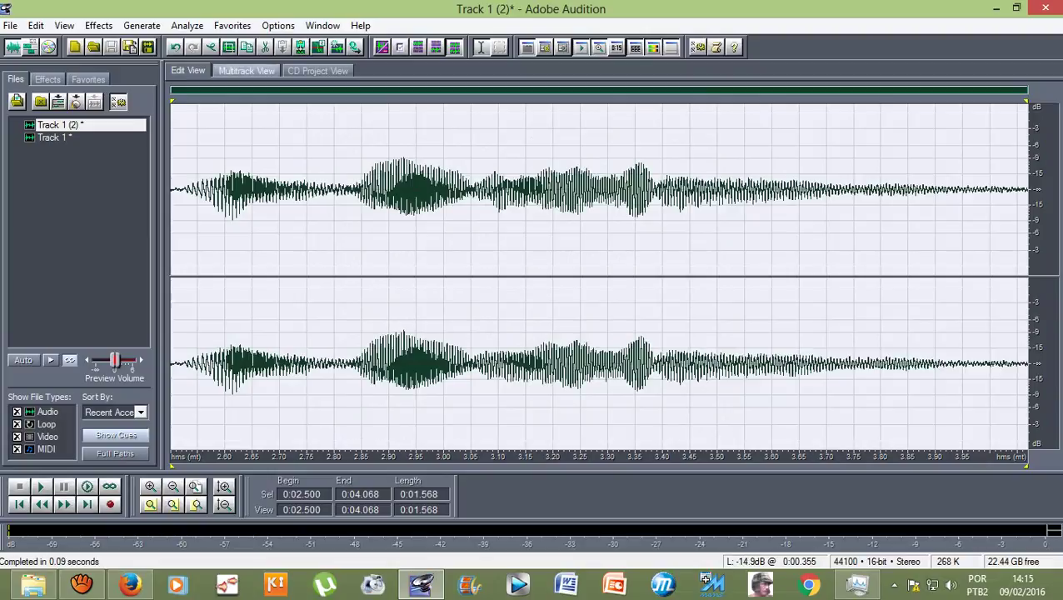
Return to the multitrack session and play the mix from about 0:01.062 to hear the reverb on Track 2
left_click(247, 70)
key("Left")
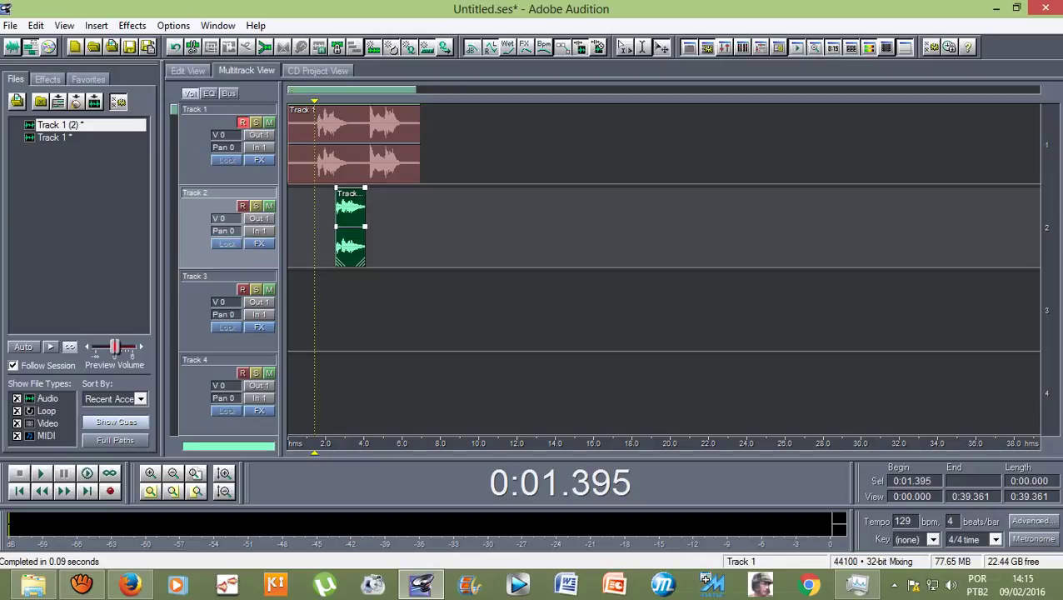
key("Left")
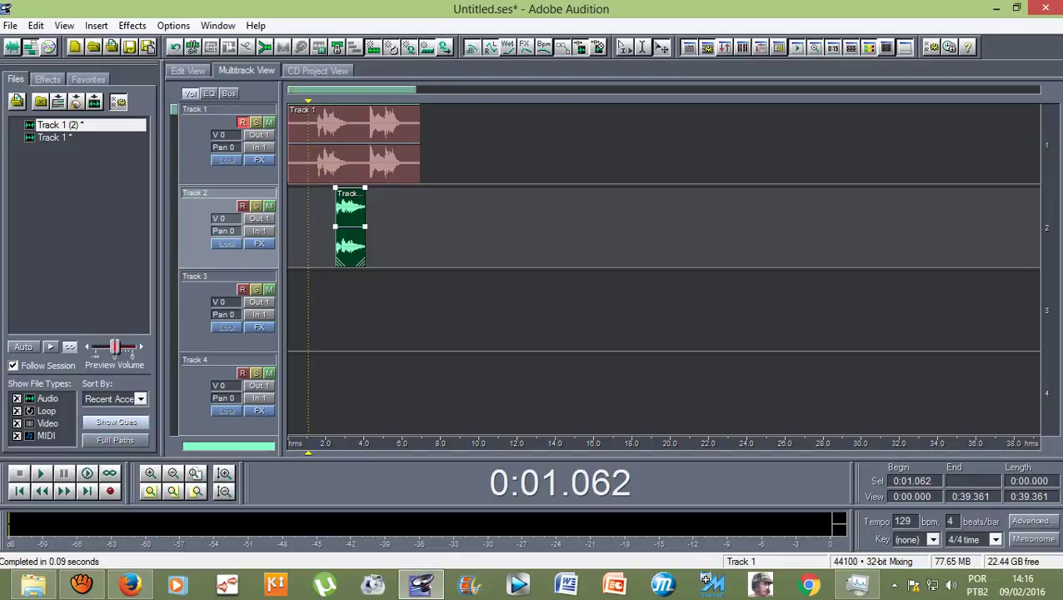
key("space")
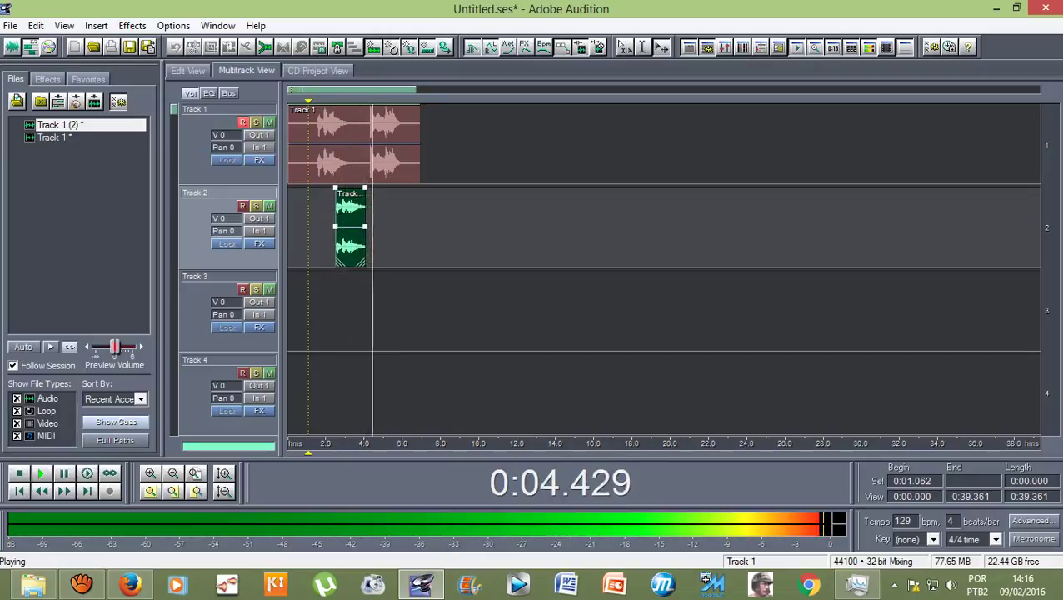
key("space")
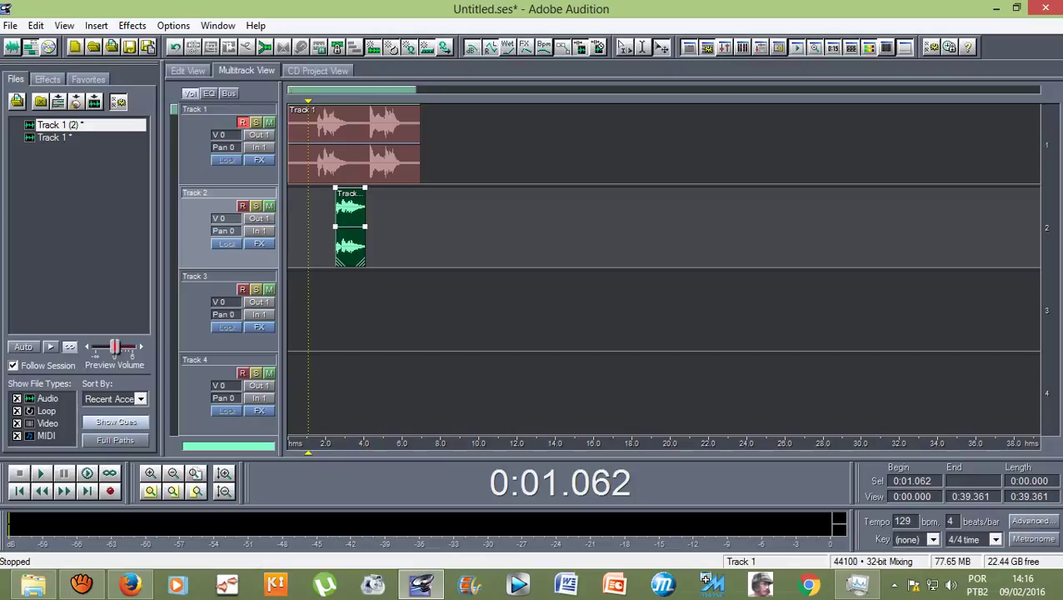
Open the Track 1 clip for waveform editing and copy its second phrase, 0:04.320 to 0:05.896, to a new file
left_click_drag(309, 100, 368, 101)
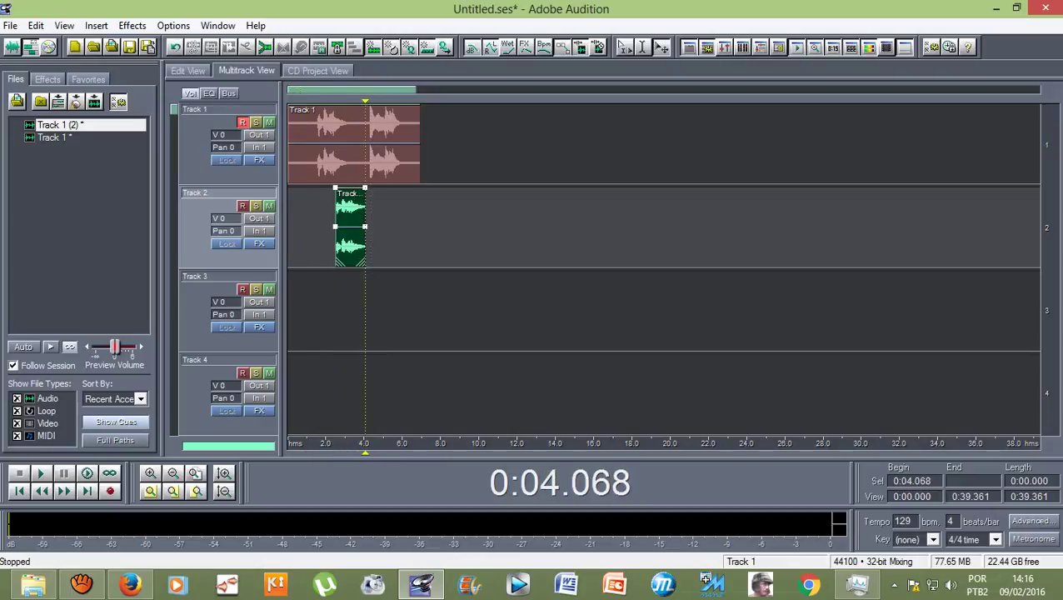
double_click(389, 123)
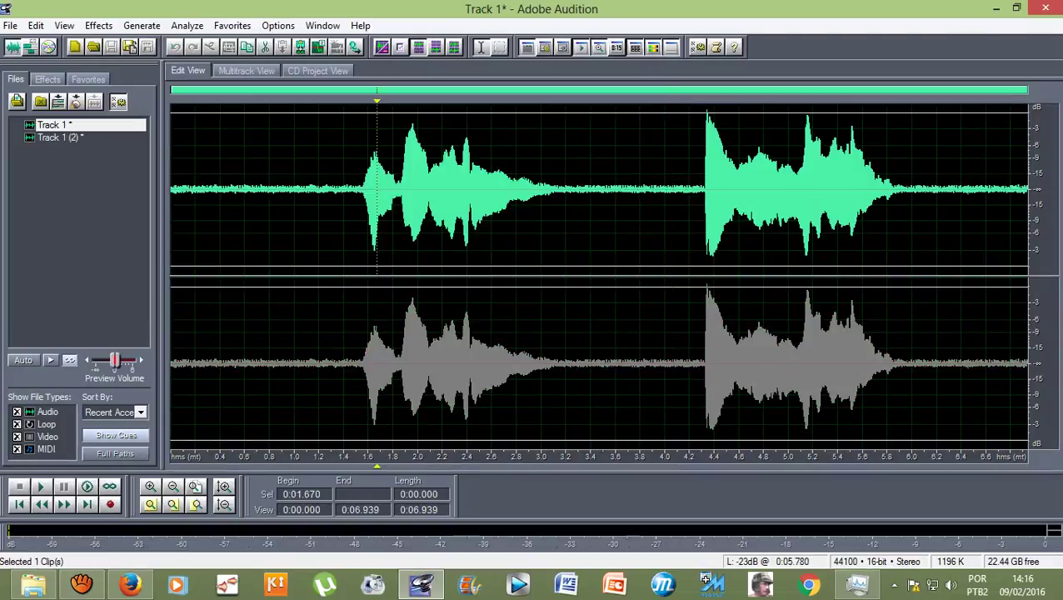
left_click_drag(898, 192, 705, 191)
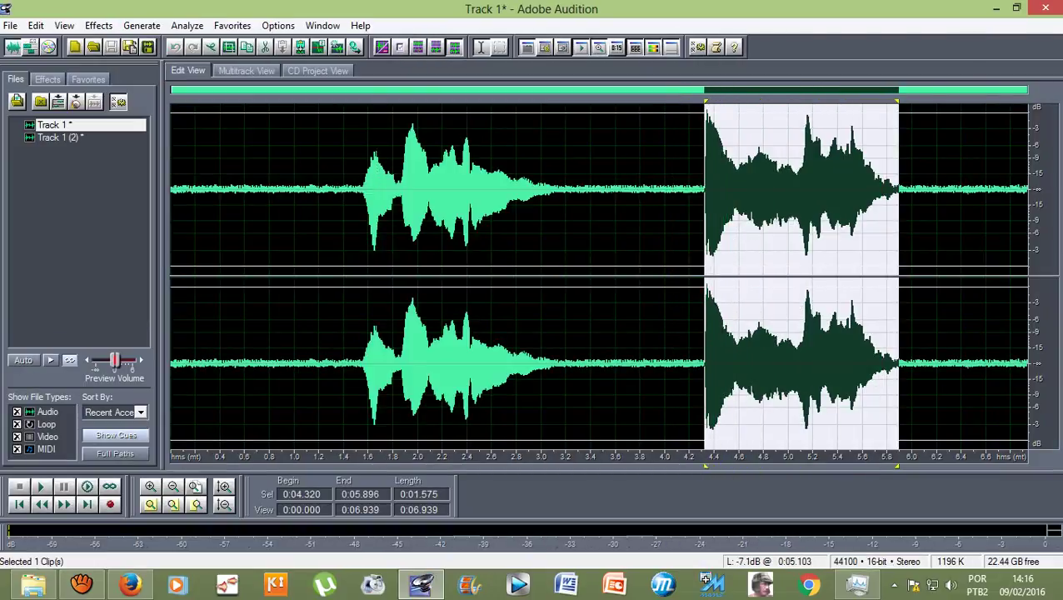
right_click(801, 208)
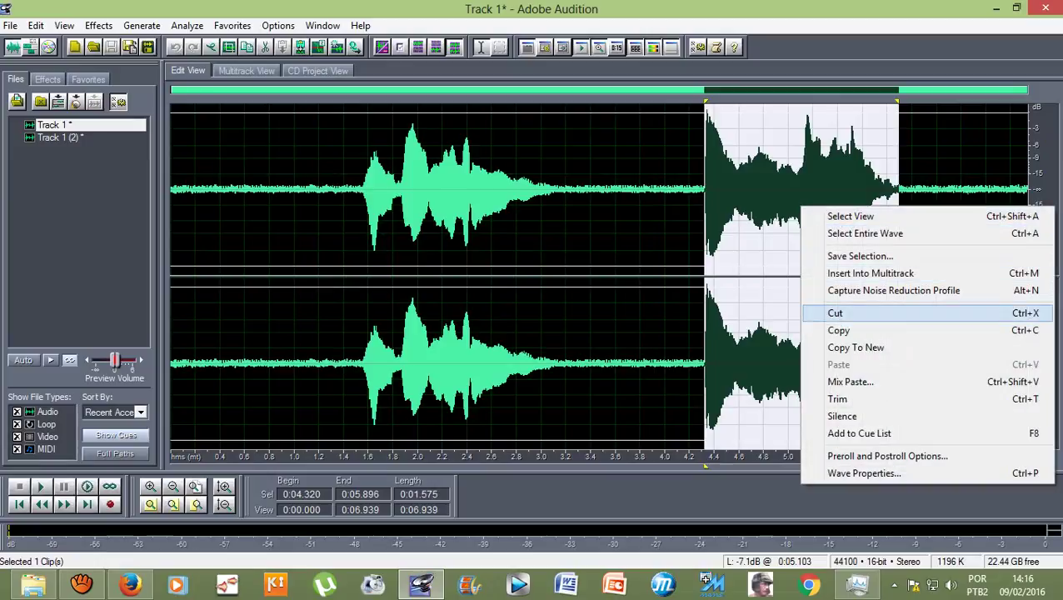
left_click(856, 347)
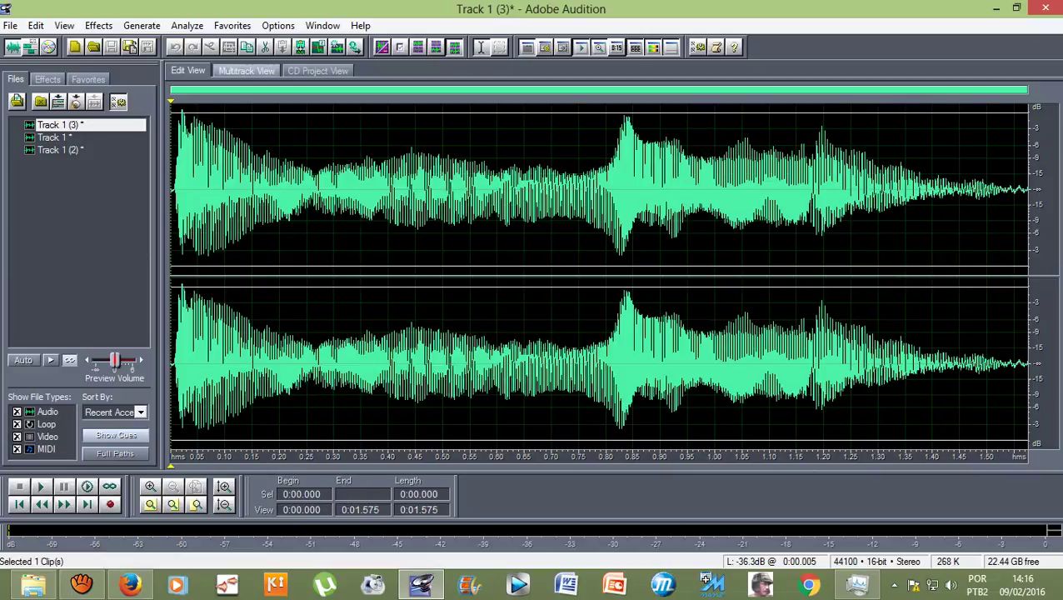
Place Track 1 (3) on Track 2 of the multitrack session, starting at about 5.36 seconds
left_click(246, 71)
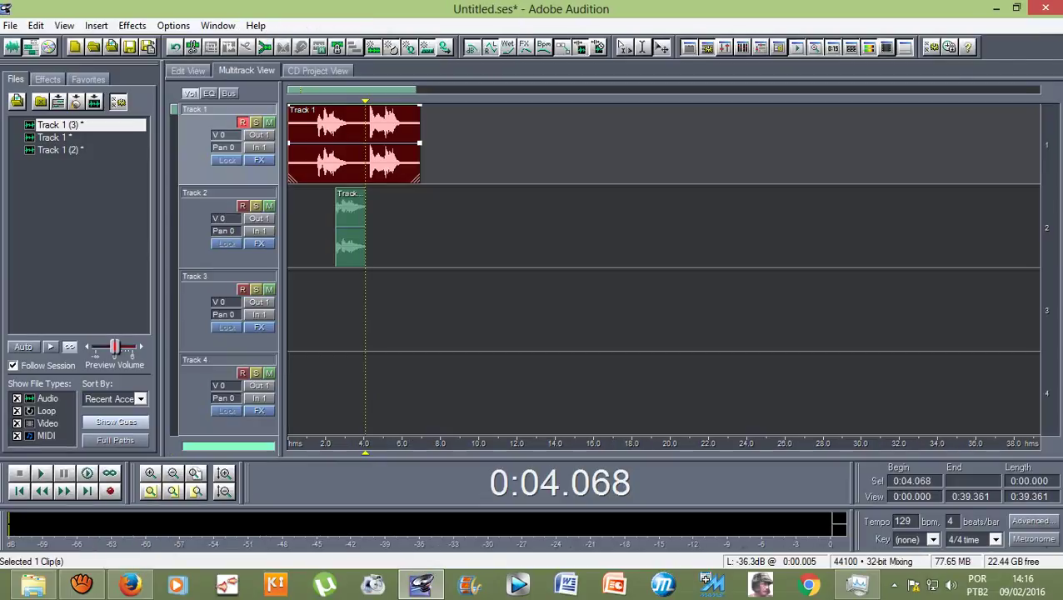
left_click_drag(60, 125, 451, 195)
scroll(453, 195, "up", 4)
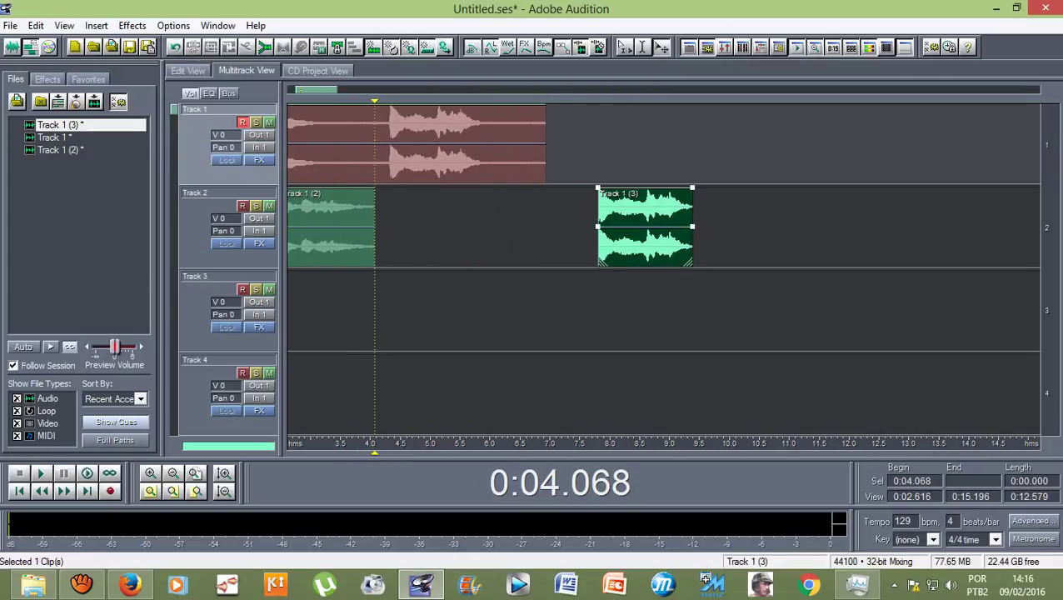
left_click_drag(640, 220, 452, 200)
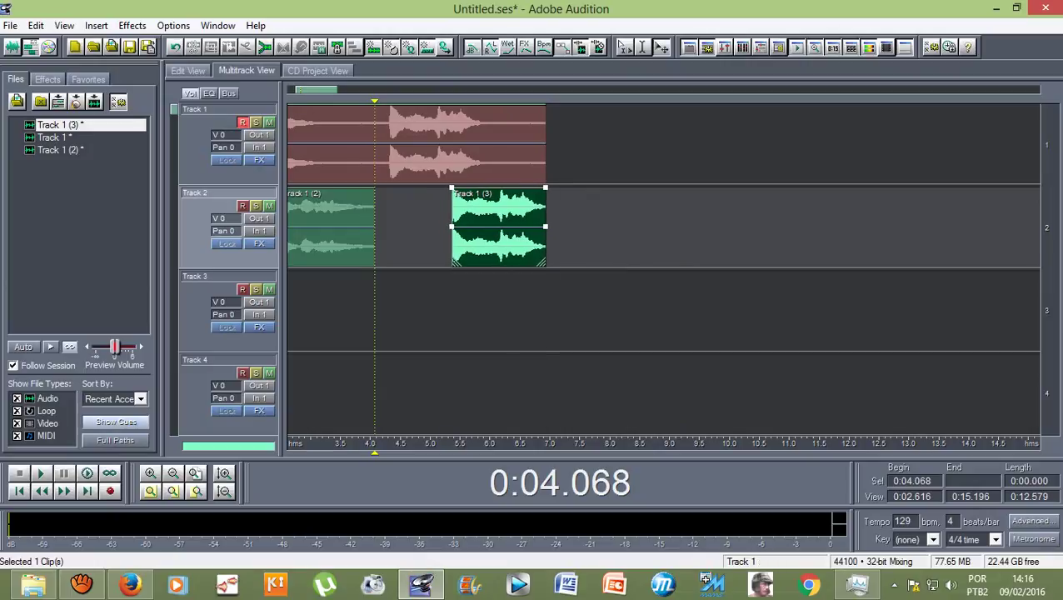
Play the mix from 0:04.068 past the end of the new Track 2 clip to check its timing
key("space")
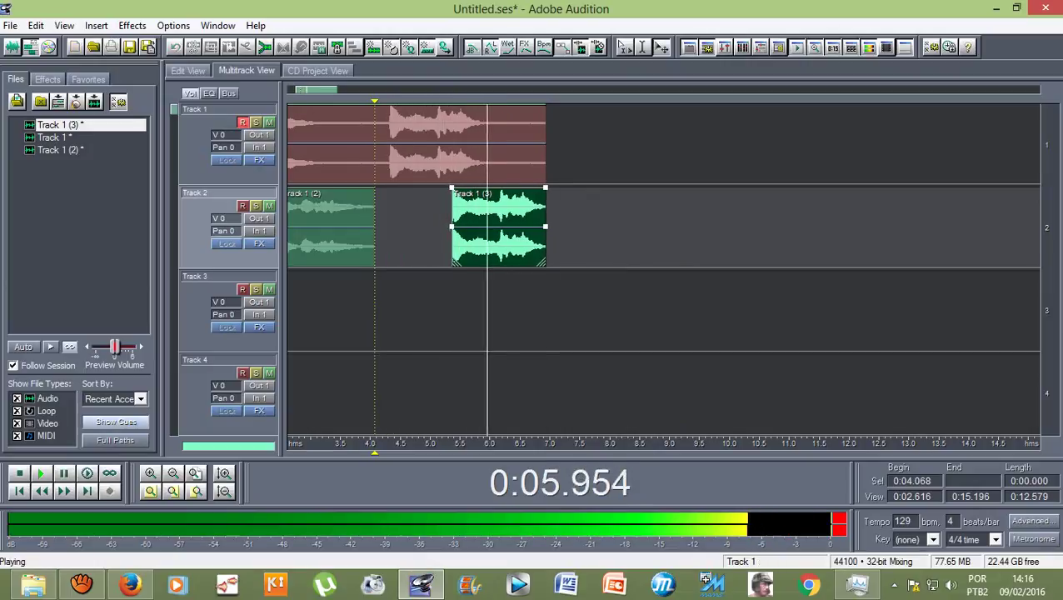
scroll(459, 220, "down", 1)
scroll(417, 225, "down", 2)
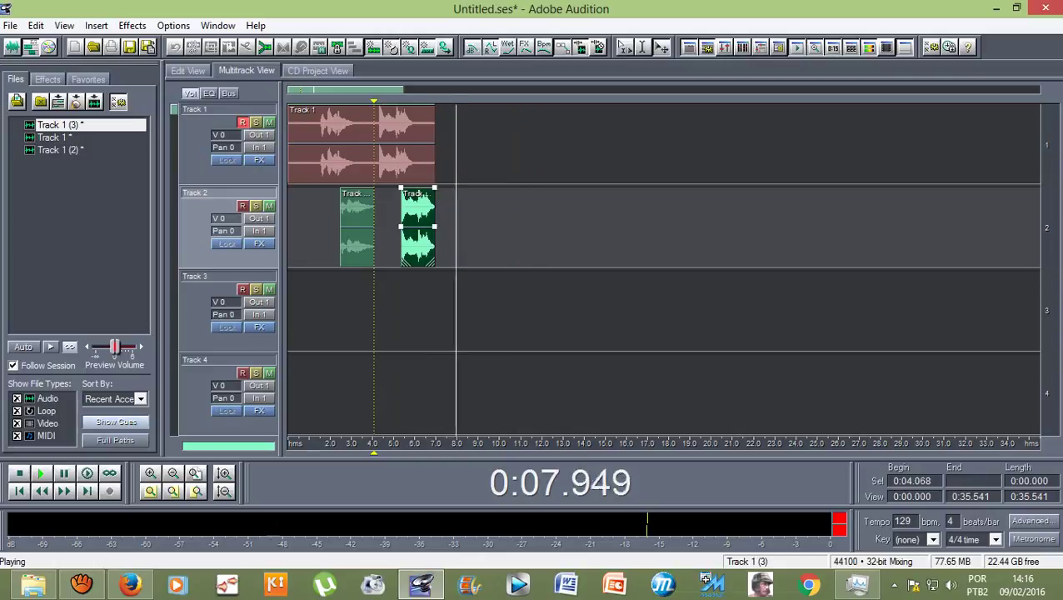
key("space")
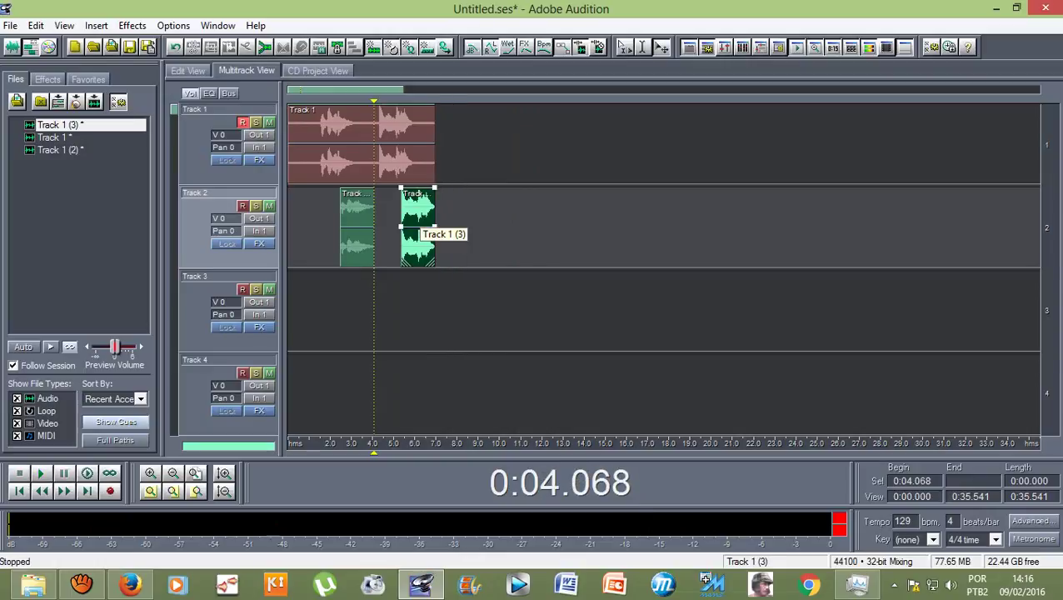
Open the second clip on Track 2, Track 1 (3), for waveform editing
double_click(416, 224)
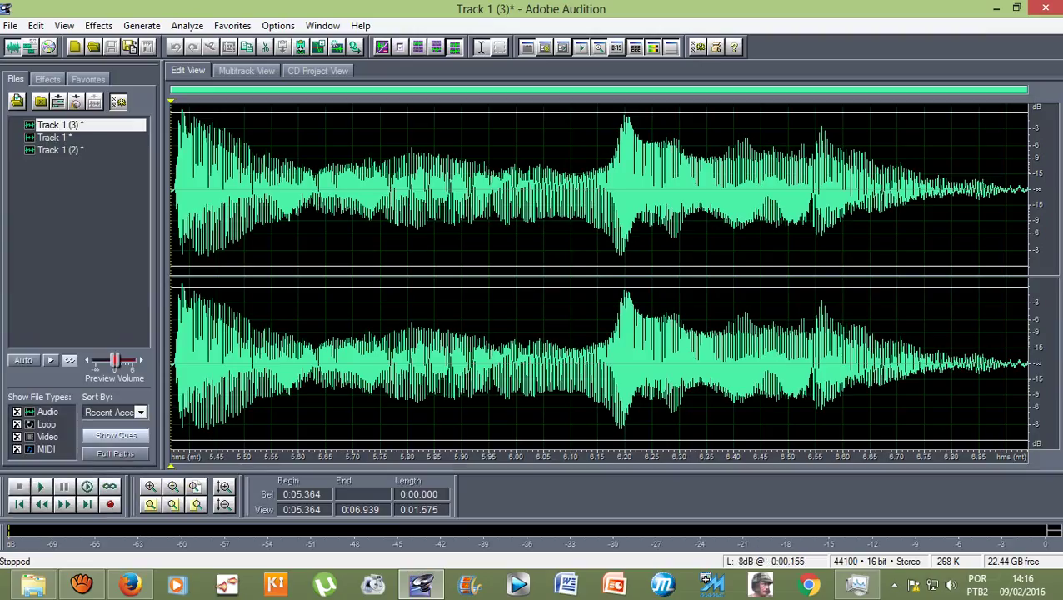
left_click(247, 71)
double_click(420, 222)
Try Studio Reverb with the Vocal Reverb (large) preset on Track 1 (3) and undo it
left_click(99, 26)
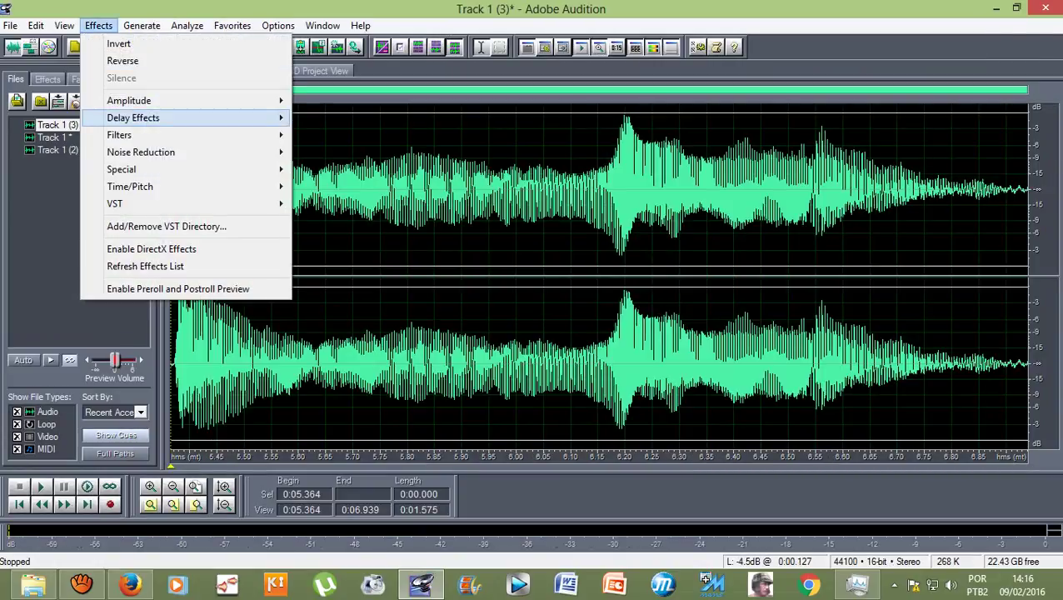
mouse_move(158, 118)
left_click(346, 290)
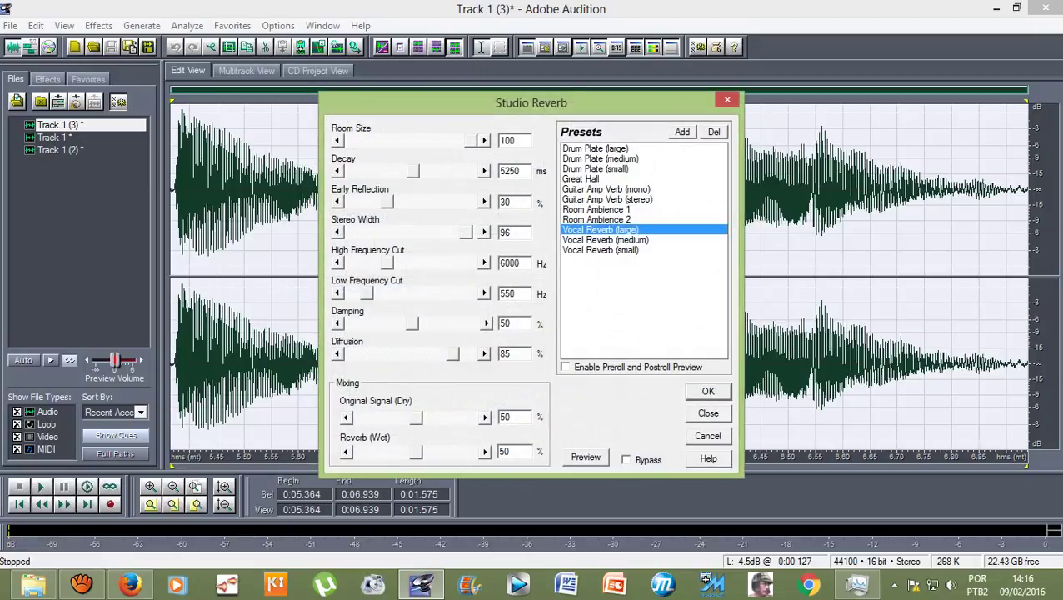
key("Return")
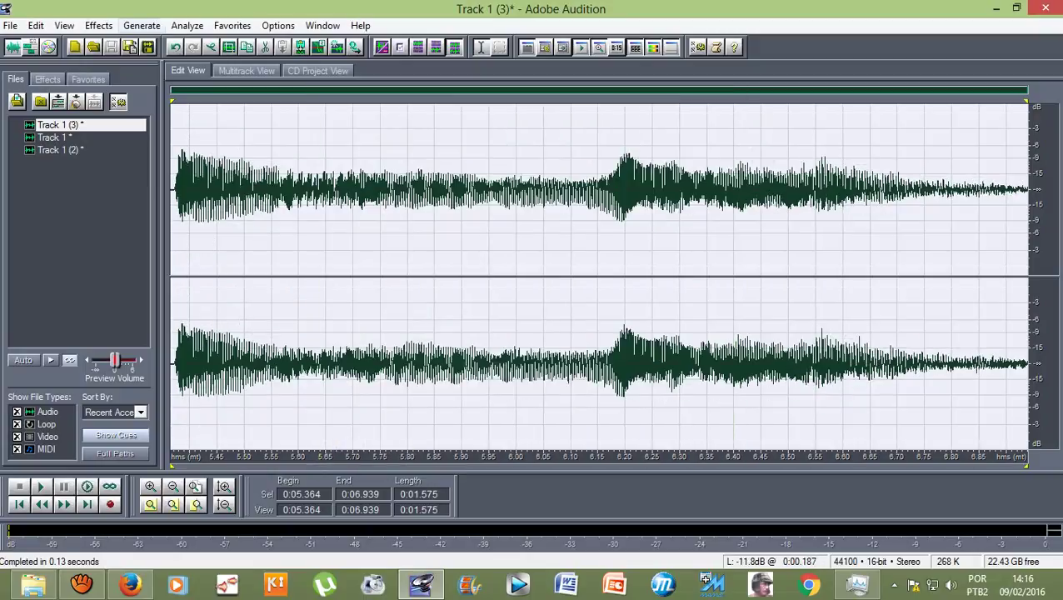
left_click(175, 48)
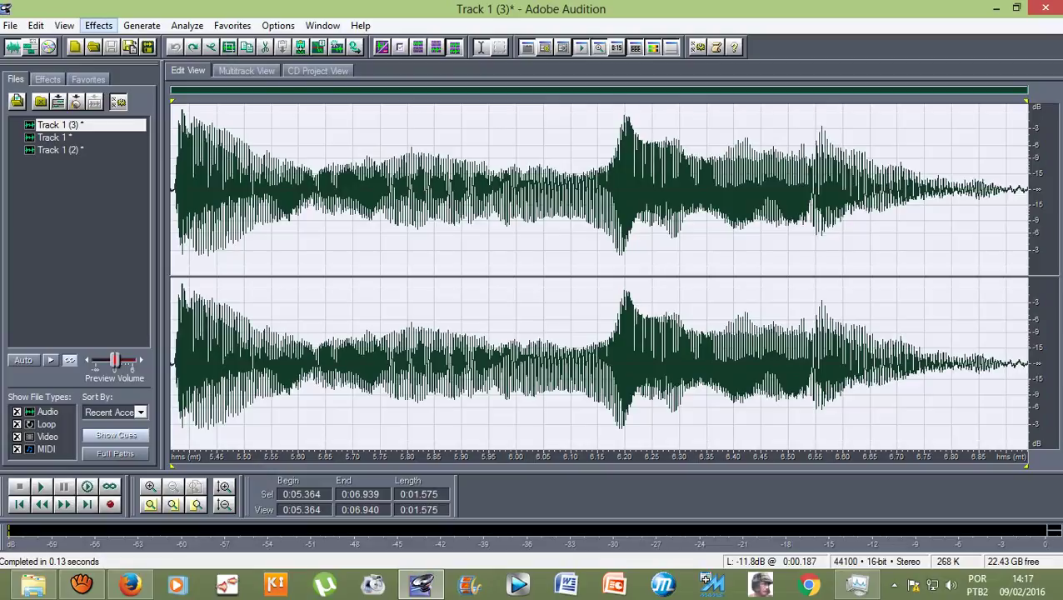
Preview Multitap Delay on the phrase with the Separate Bass/Treble Echo, Simple Echo and Ultimate Feedback presets
left_click(99, 26)
mouse_move(166, 118)
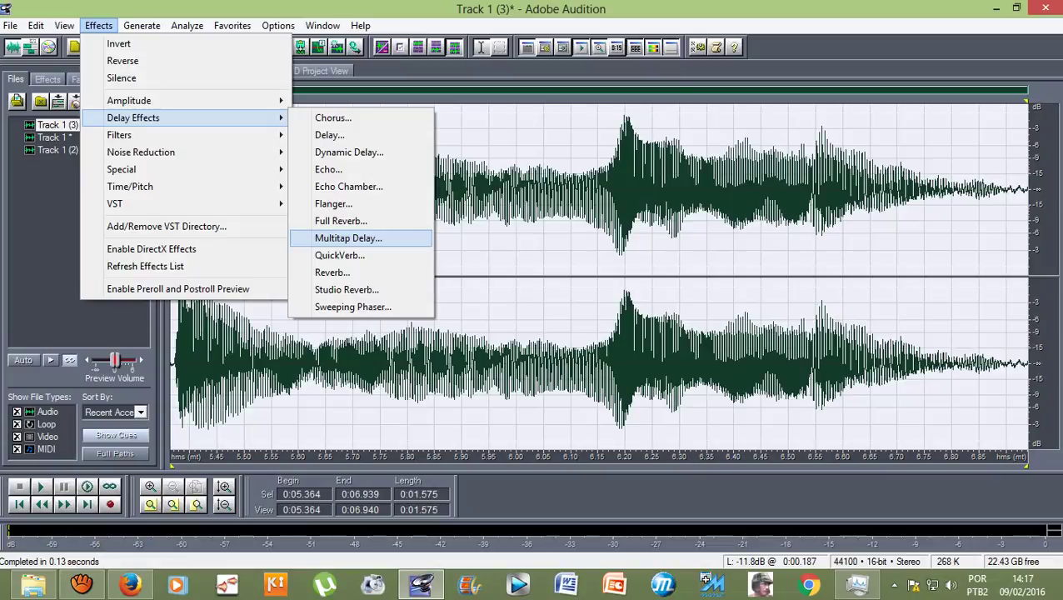
left_click(348, 238)
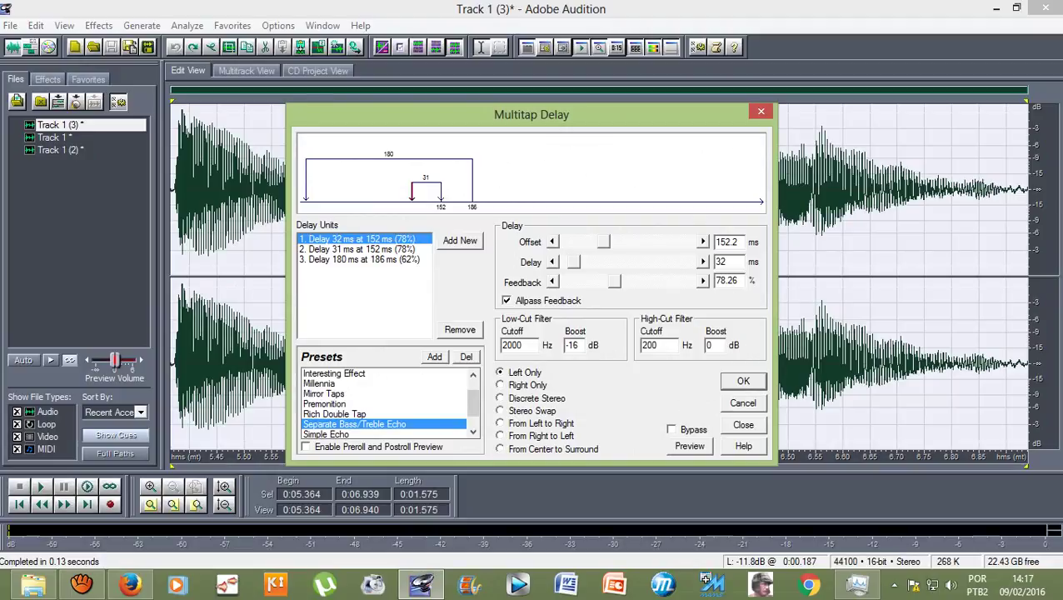
left_click(690, 446)
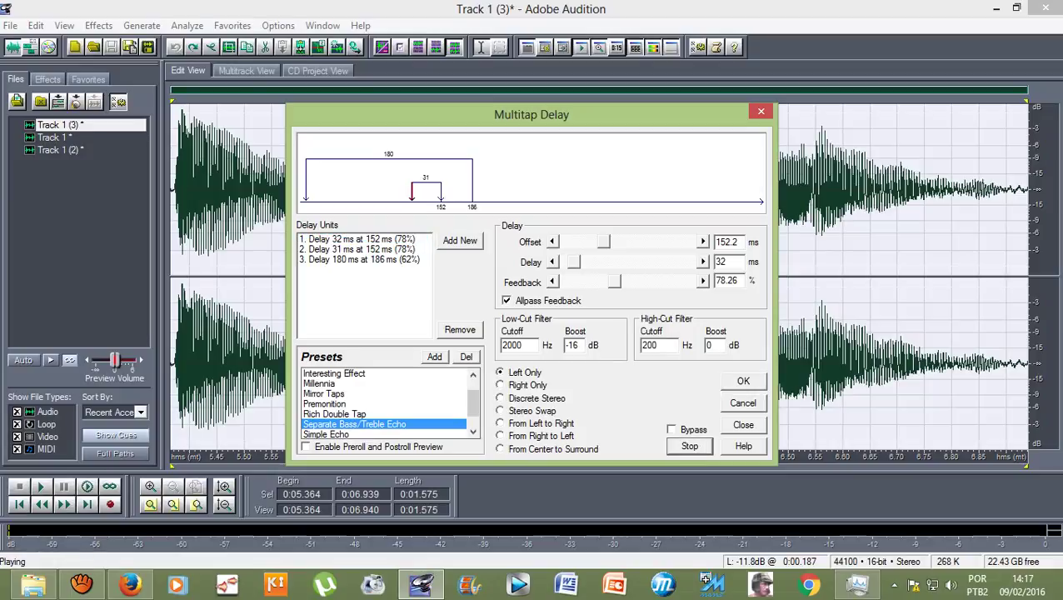
left_click(326, 434)
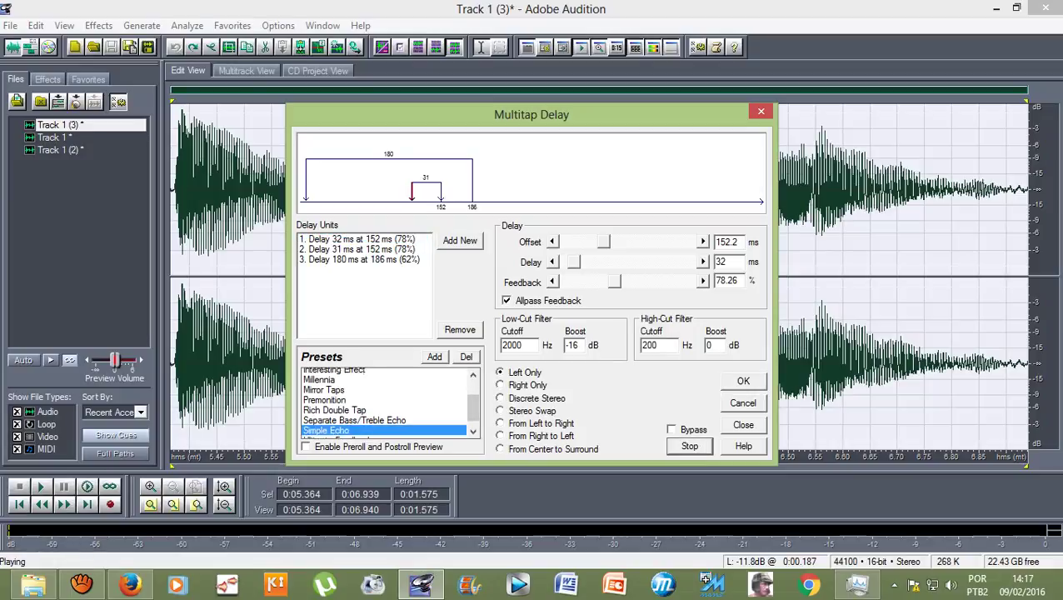
left_click(338, 434)
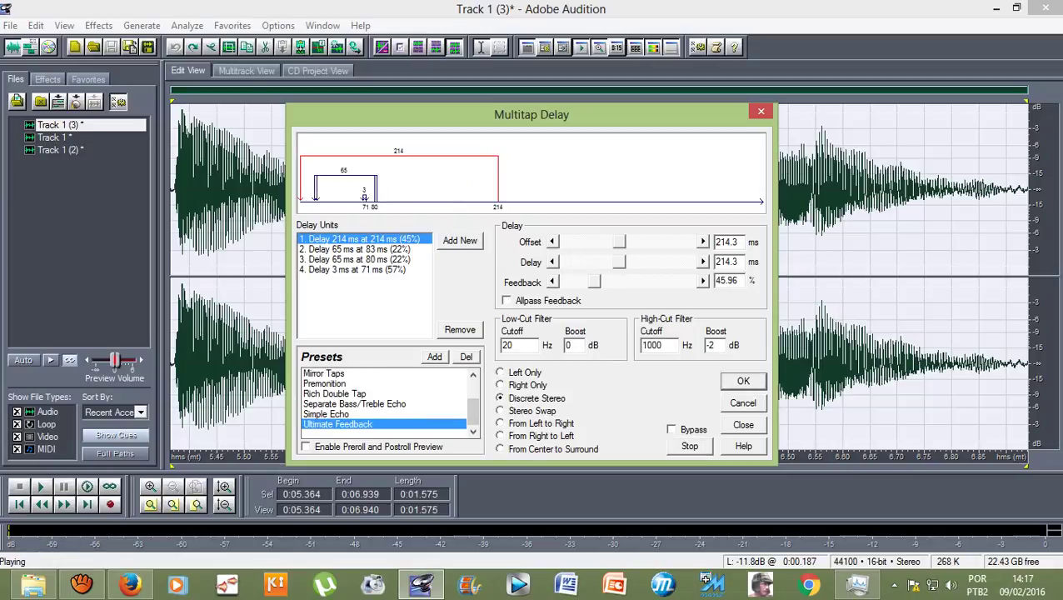
Audition the Premonition, Mirror Taps, Millennia and Gymnasium presets, and apply Multitap Delay with the Interesting Effect preset
left_click(325, 385)
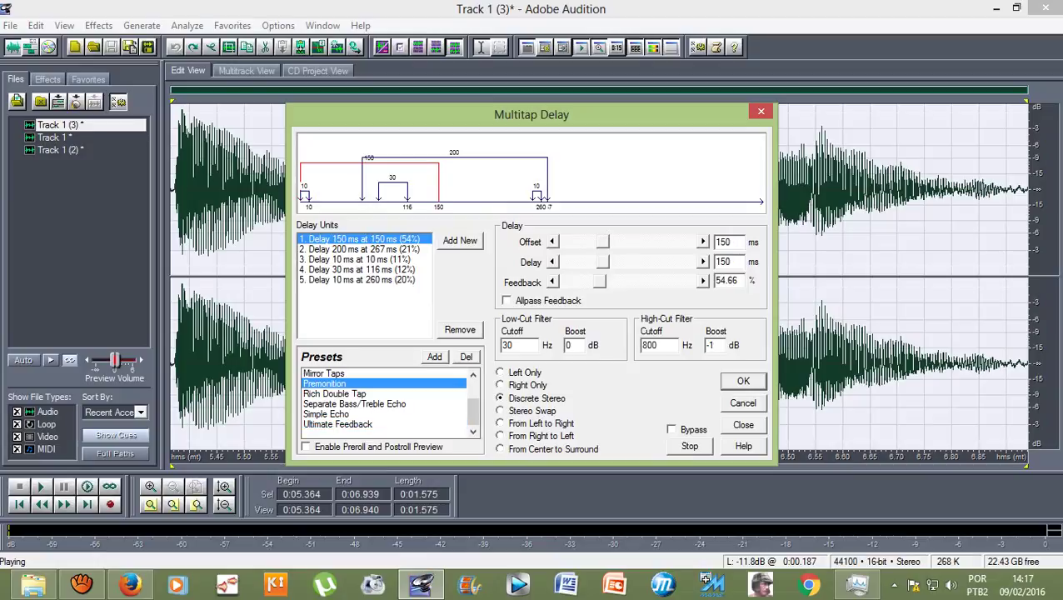
left_click(325, 374)
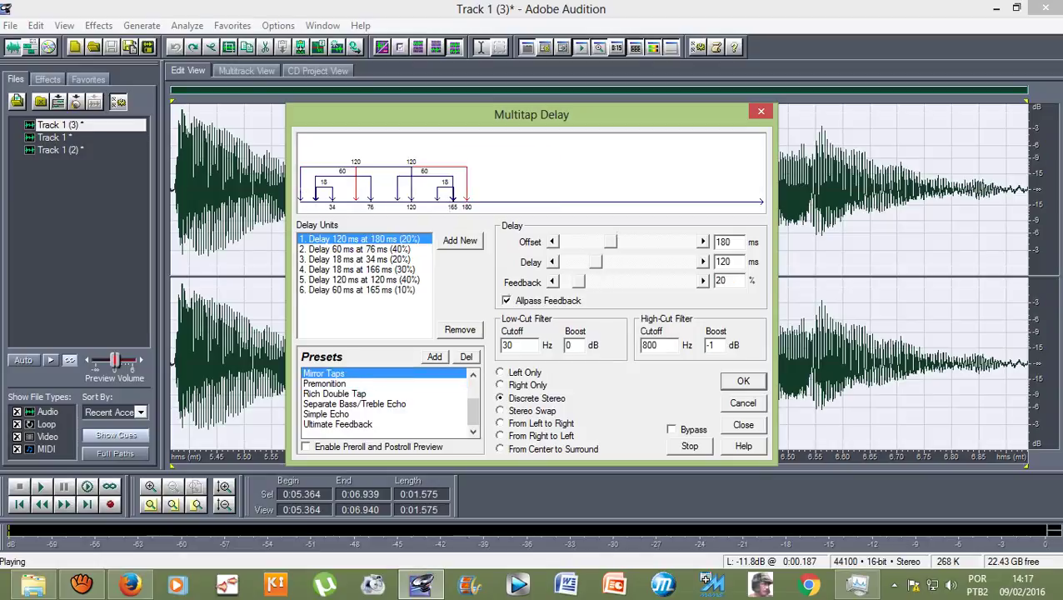
scroll(385, 403, "up", 1)
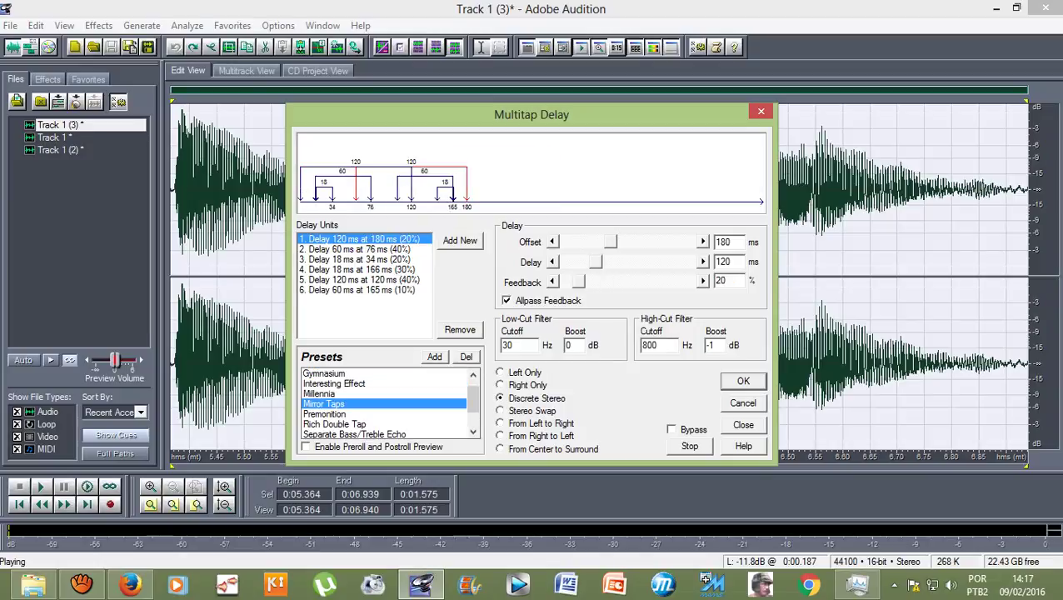
left_click(320, 393)
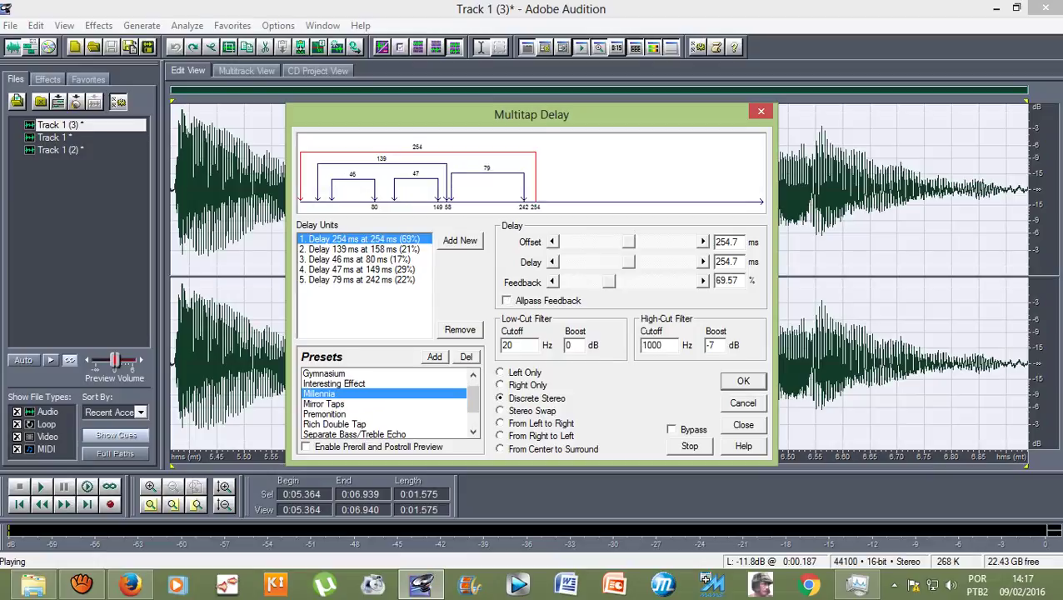
left_click(334, 384)
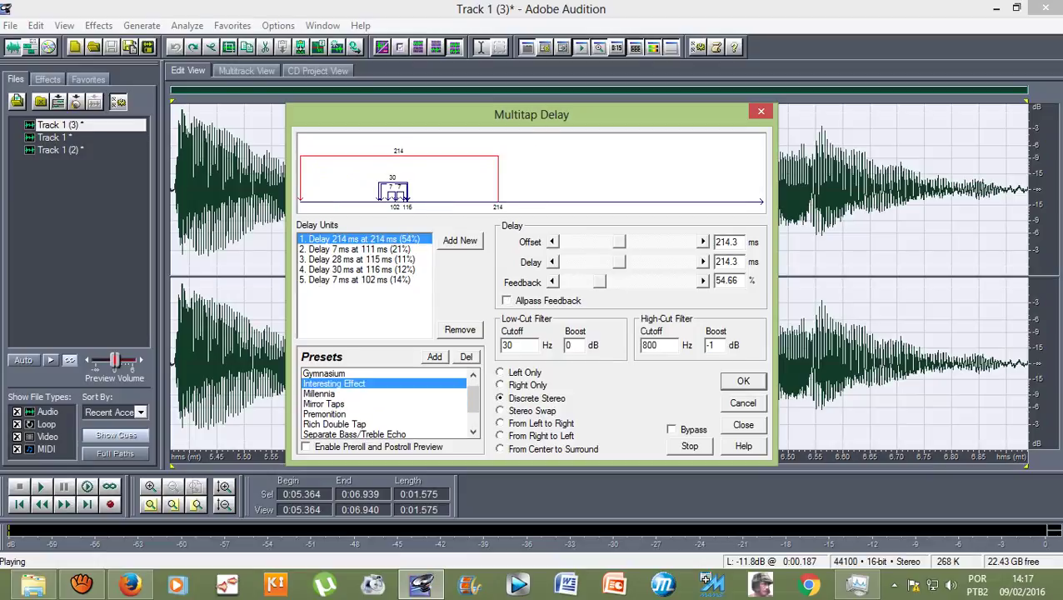
left_click(324, 373)
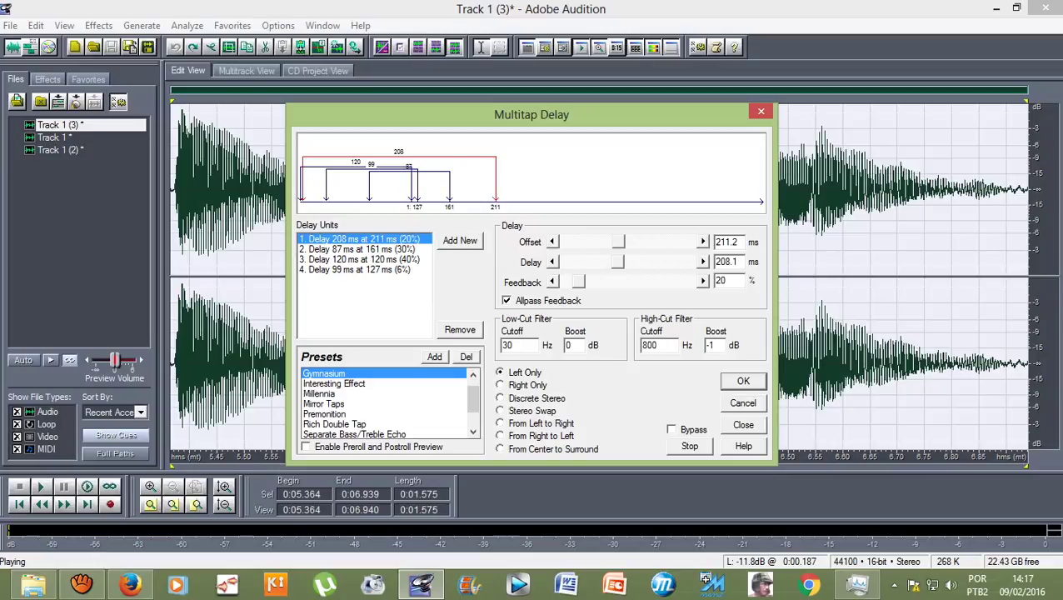
left_click(334, 384)
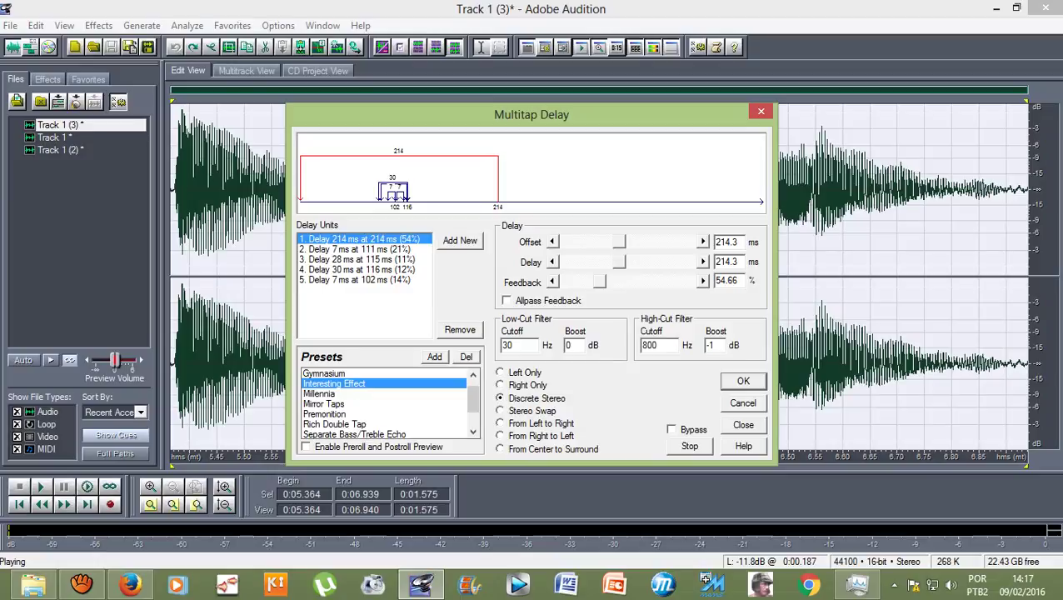
key("Return")
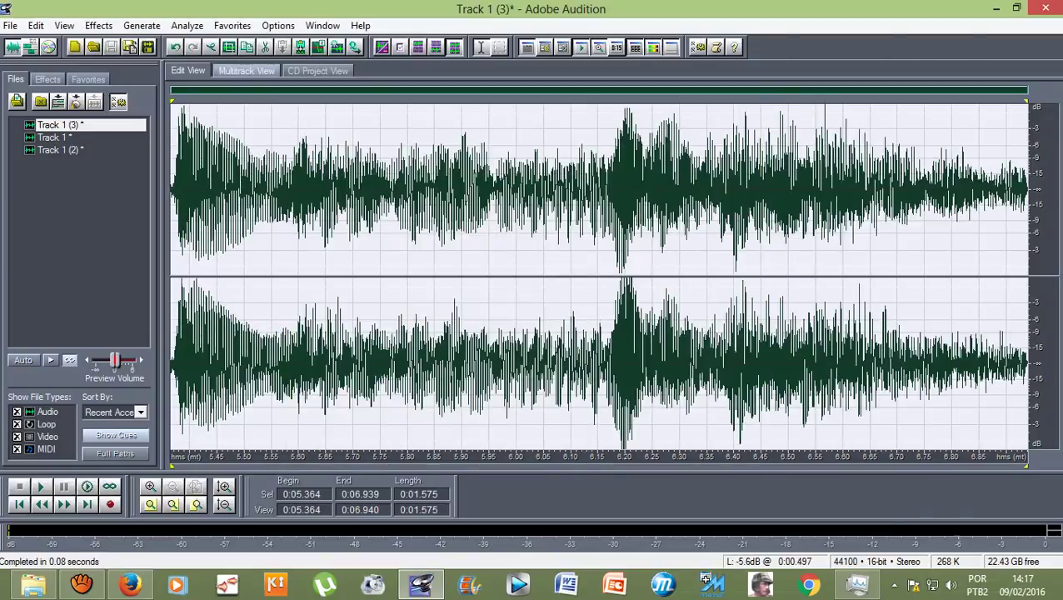
Return to the multitrack session and set the playback start to 0:05.279, just before the second Track 2 clip
left_click(246, 70)
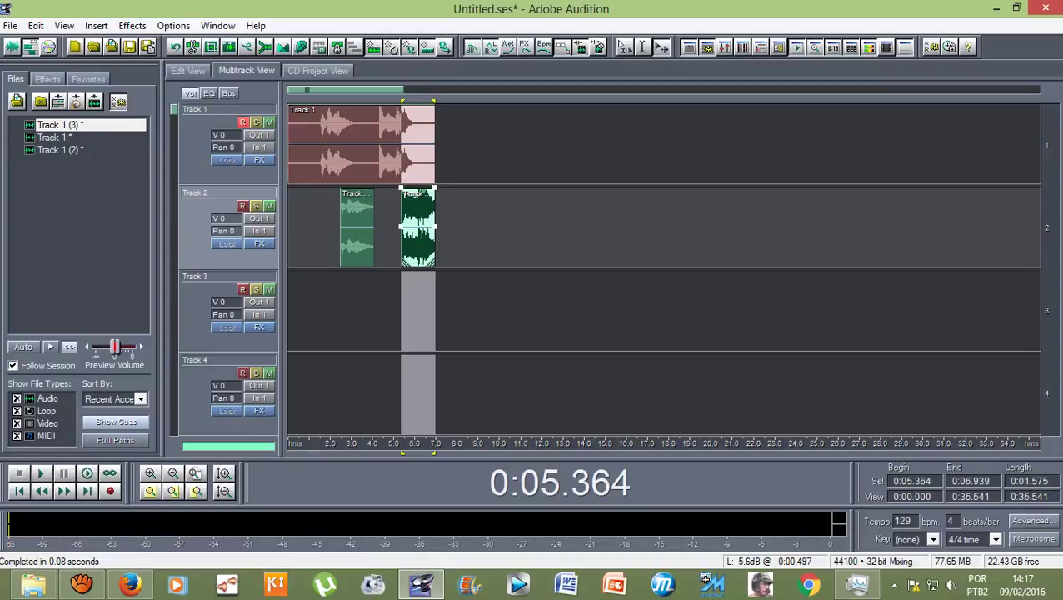
left_click(401, 101)
left_click(400, 101)
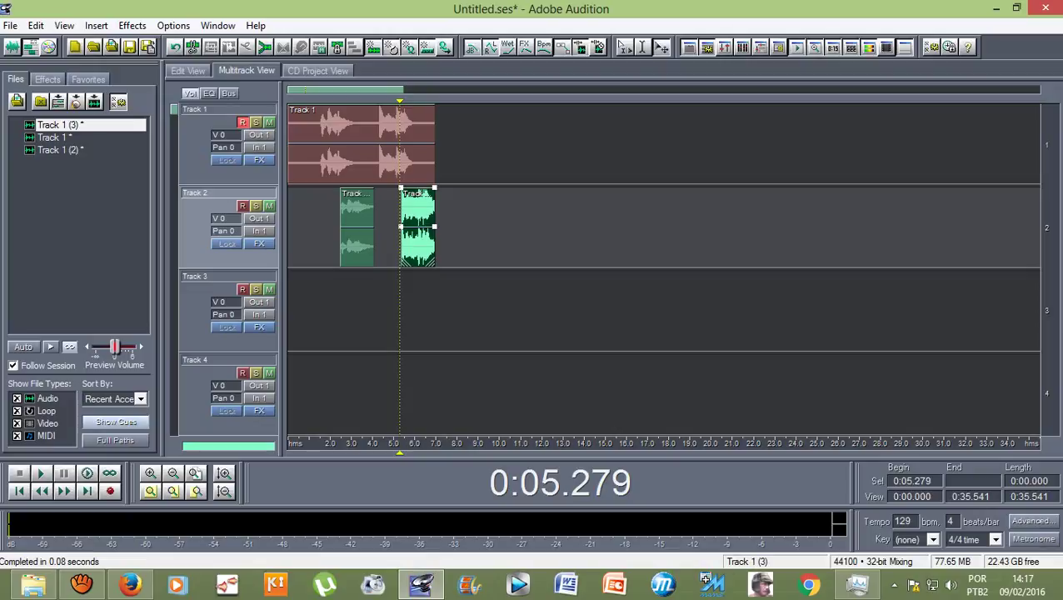
Open the second Track 2 clip for waveform editing and lower its volume by about 5.4 dB with Amplify/Fade
double_click(415, 212)
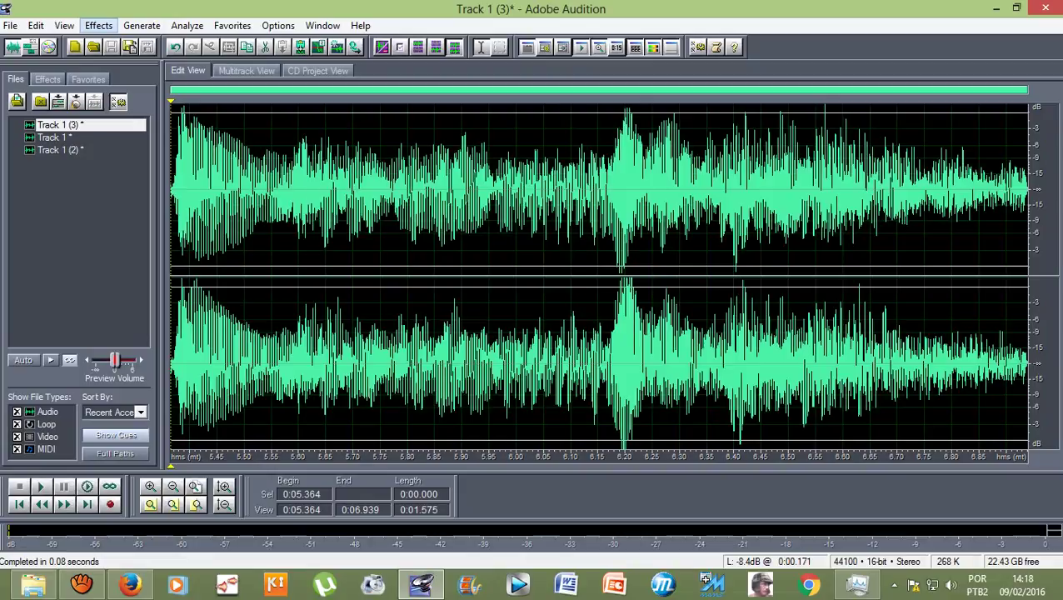
left_click(98, 25)
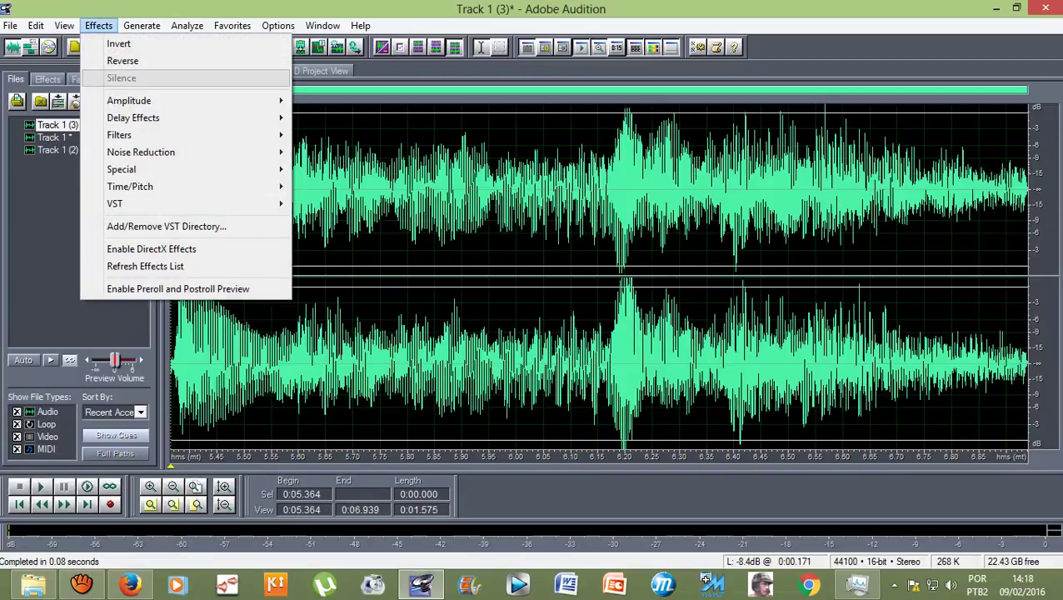
mouse_move(167, 100)
left_click(346, 100)
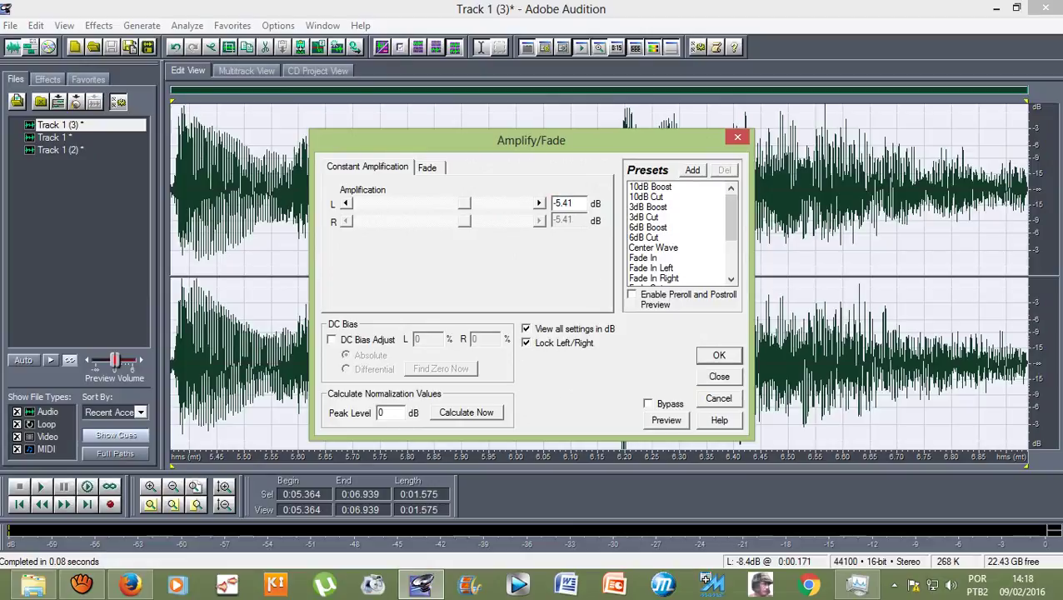
left_click_drag(464, 204, 463, 203)
left_click(719, 355)
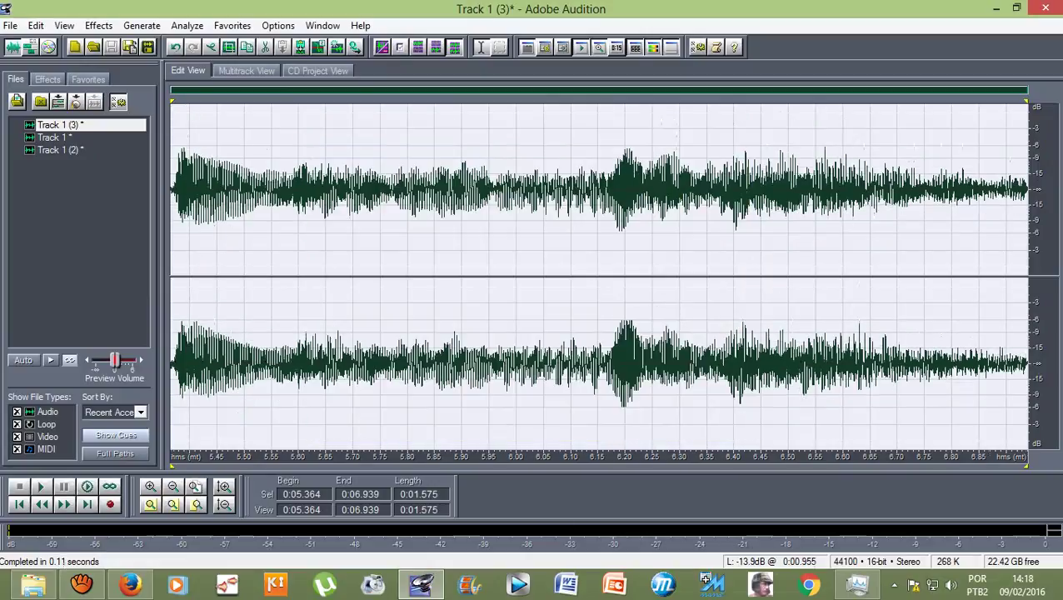
Return to the multitrack session, move the playback start back to 0:03.715 and play through the second Track 2 clip
left_click(246, 71)
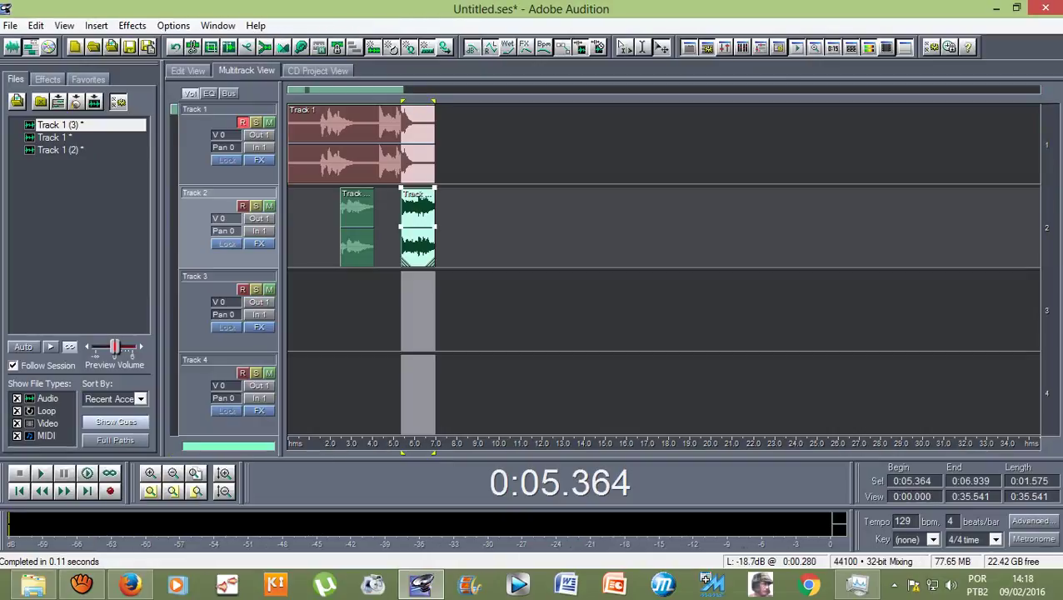
key("Left")
key("Left")
key("Left")
key("Left")
key("Left")
key("Left")
key("Left")
key("Left")
key("Left")
key("Left")
key("Left")
key("Left")
key("Left")
key("Left")
key("Left")
key("Left")
key("Left")
key("Left")
key("Left")
key("Left")
key("space")
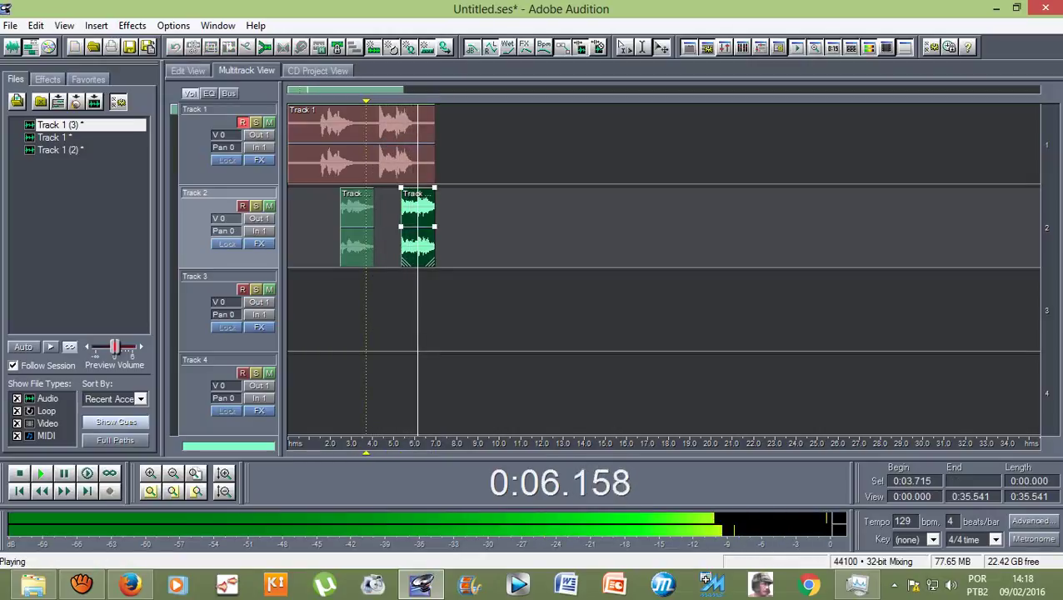
key("space")
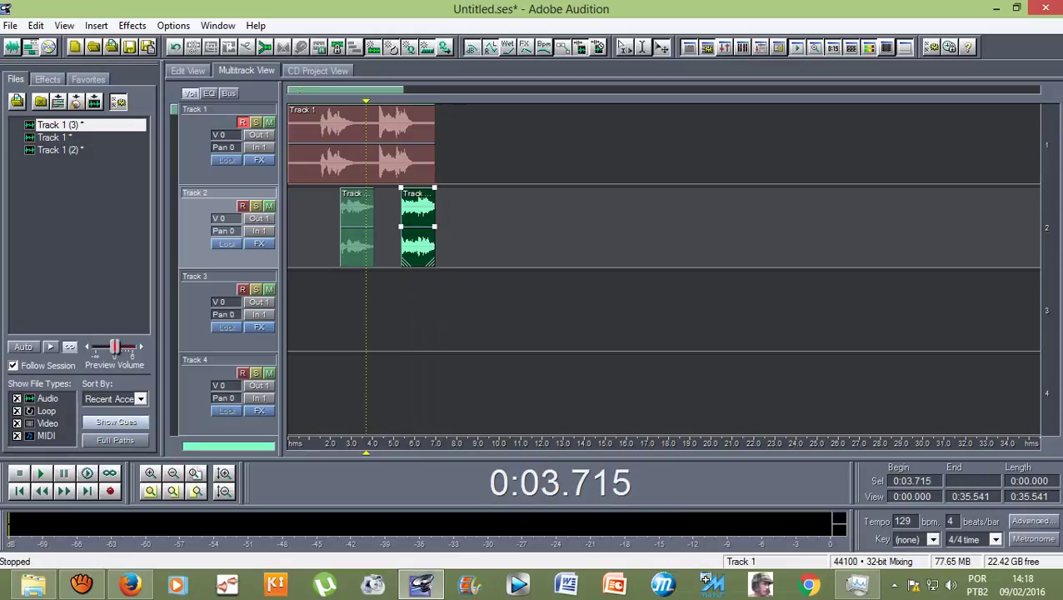
Set the playback start to 0:01.000 and play the mix through both vocal phrases and their echo clips
left_click_drag(366, 101, 309, 101)
key("space")
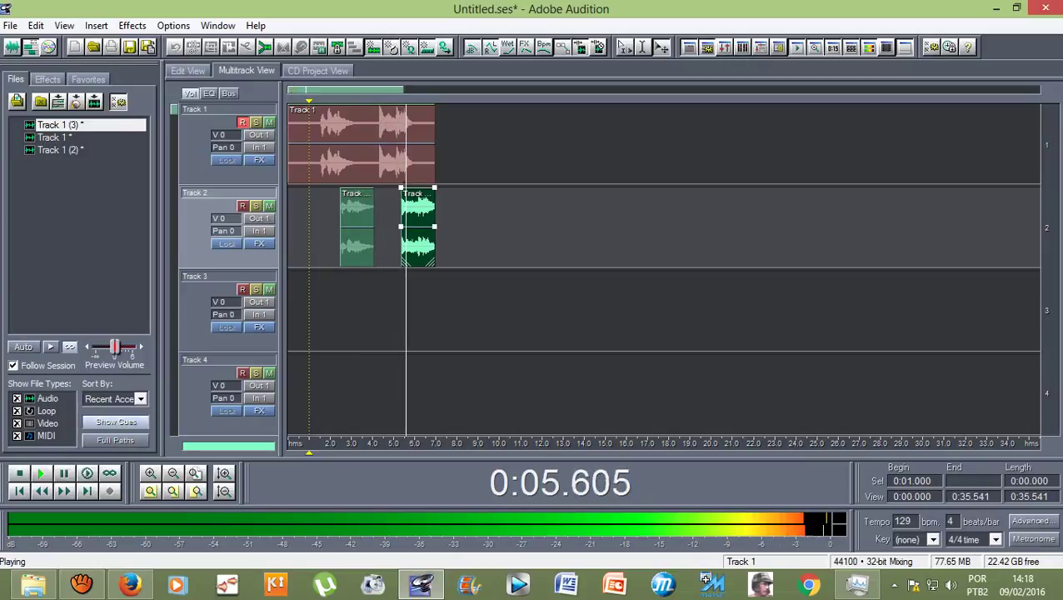
key("space")
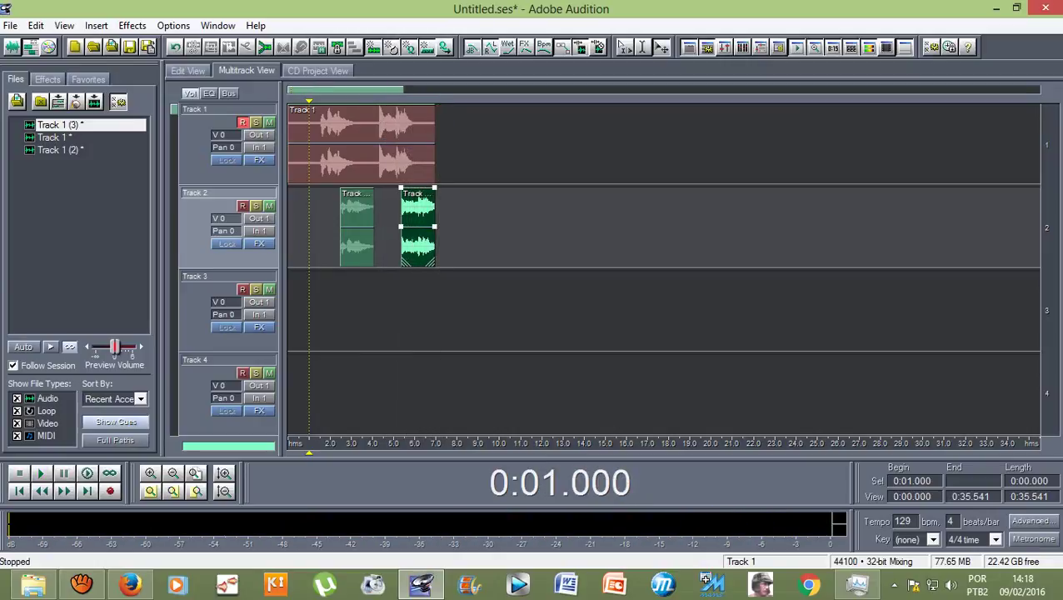
scroll(533, 266, "down", 2)
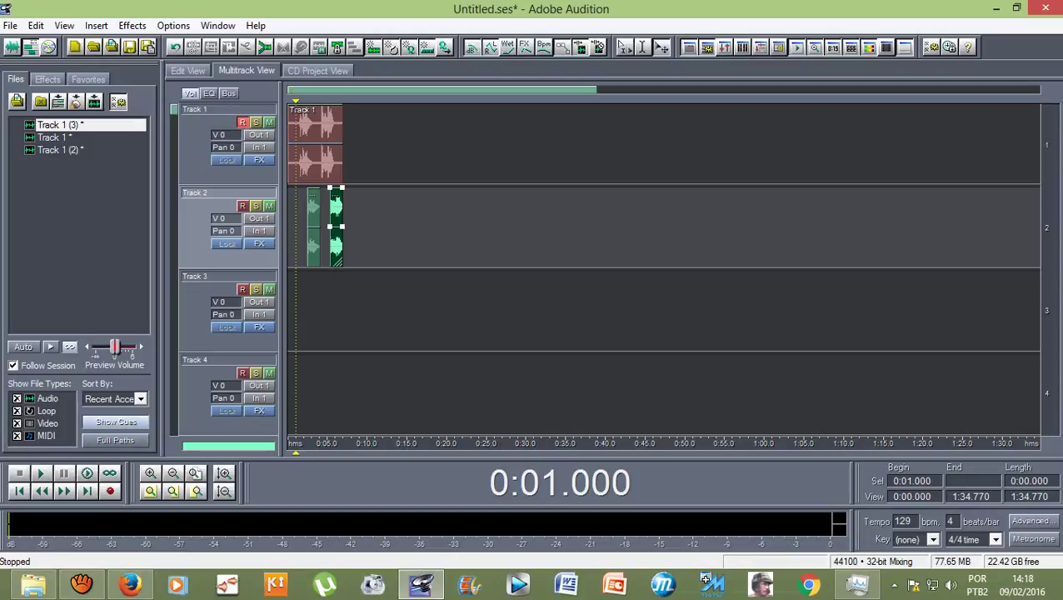
left_click(84, 587)
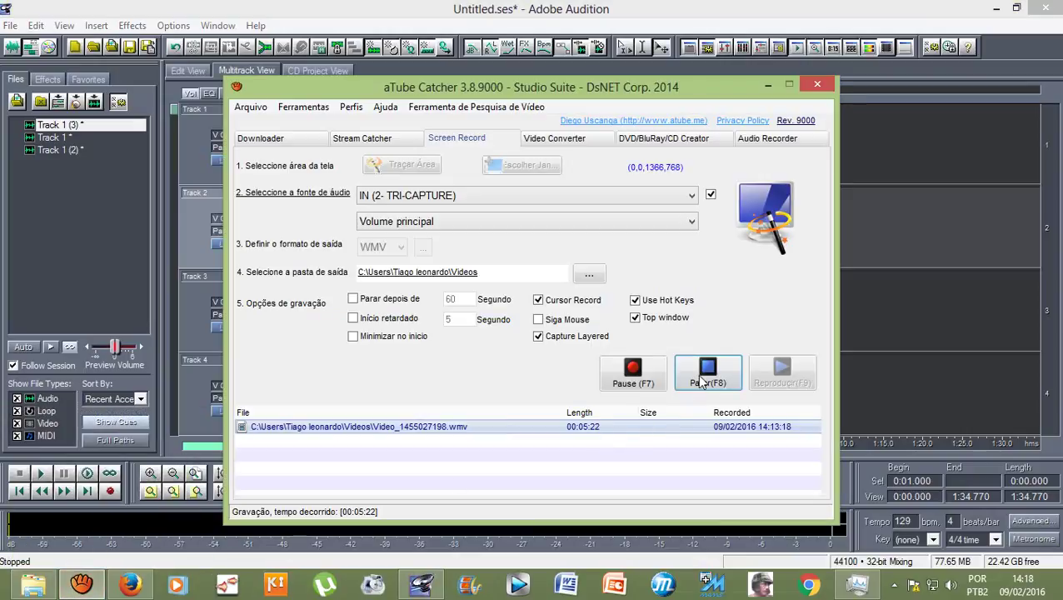